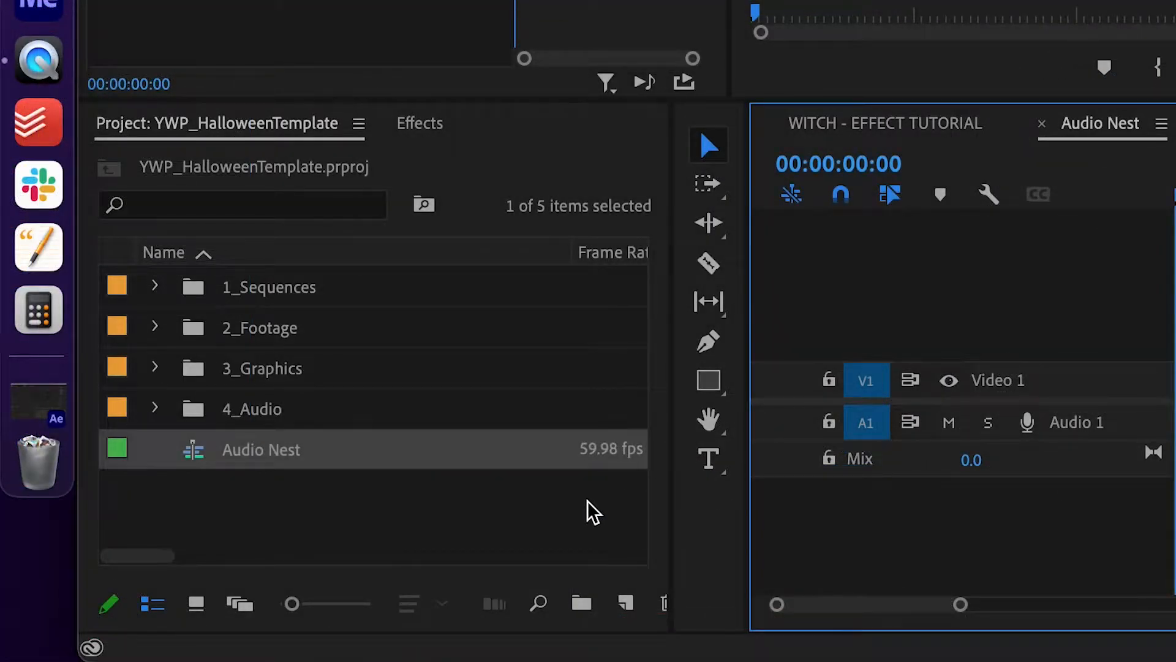
Create a new Black Video item in the project at 1920 x 1080, 23.976 fps, square pixels.
left_click(587, 501)
right_click(587, 501)
mouse_move(824, 187)
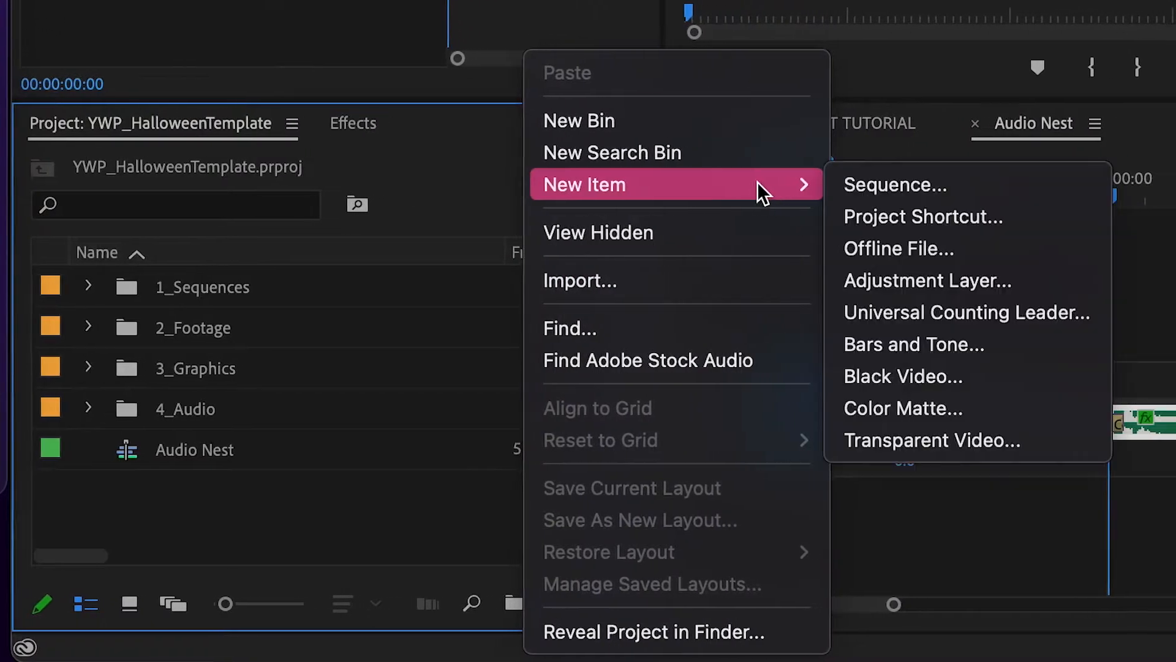
left_click(924, 368)
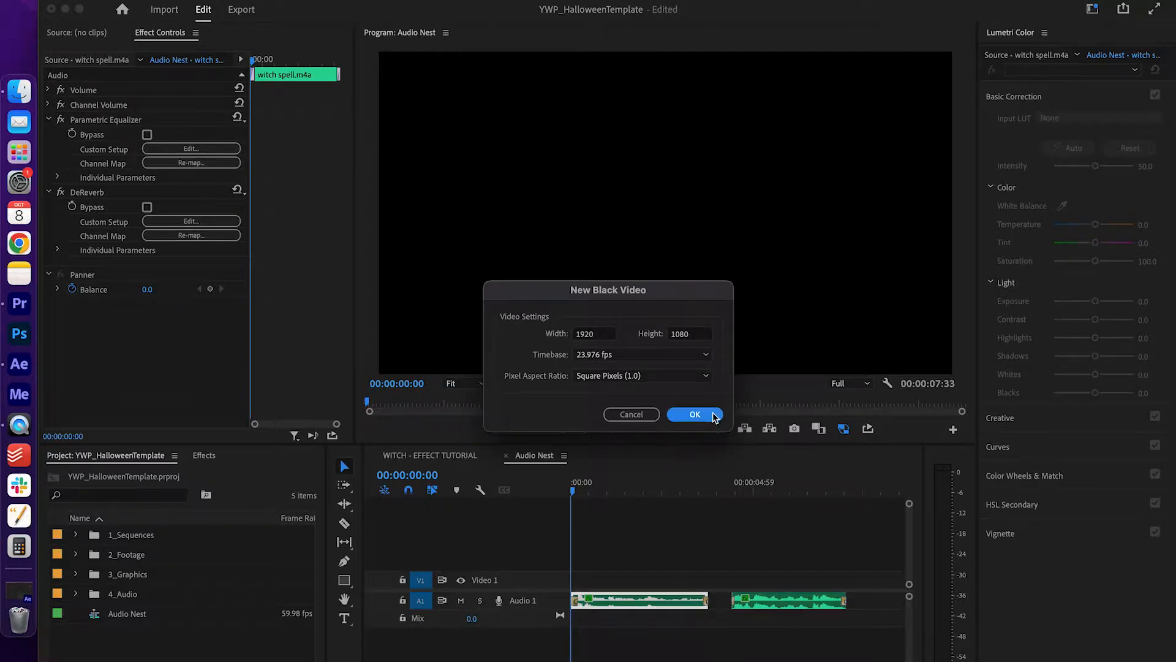
left_click(713, 416)
Place the Black Video on Video 1 at the start of the Audio Nest sequence and extend it past the last audio clip to about 00:00:11:22.
left_click_drag(102, 643, 576, 582)
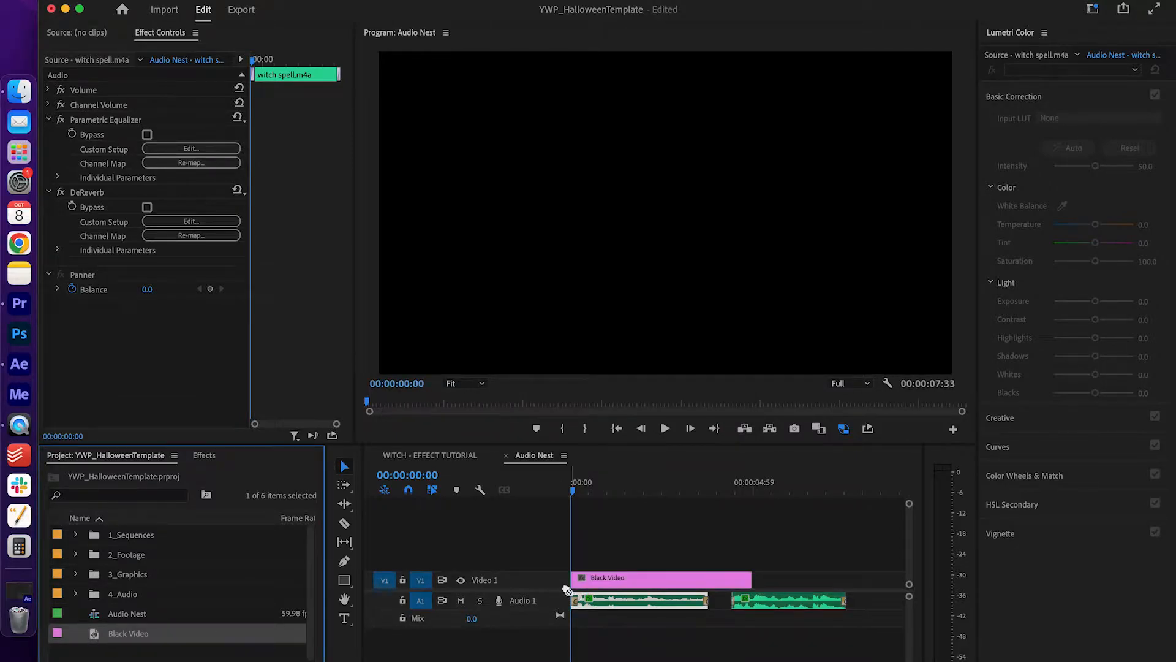
left_click_drag(750, 581, 832, 579)
scroll(832, 580, "left", 5)
scroll(833, 583, "down", 3)
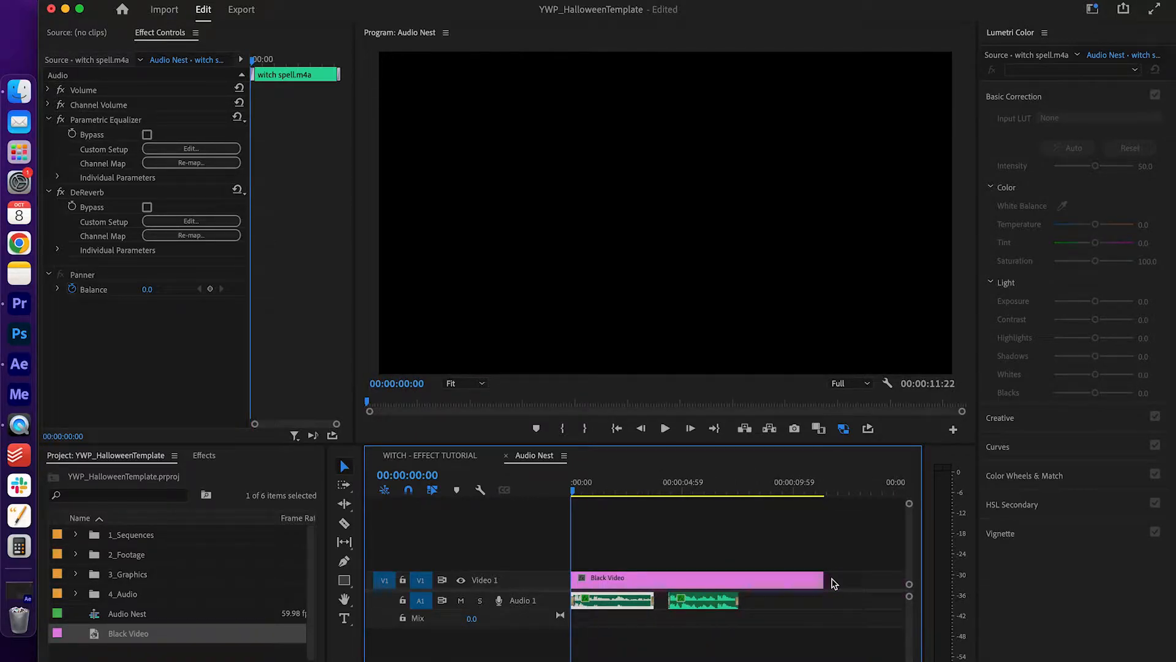
Close the Audio Nest sequence and, in WITCH - EFFECT TUTORIAL, extend the nested audio clip to the end of the witch video.
left_click(506, 456)
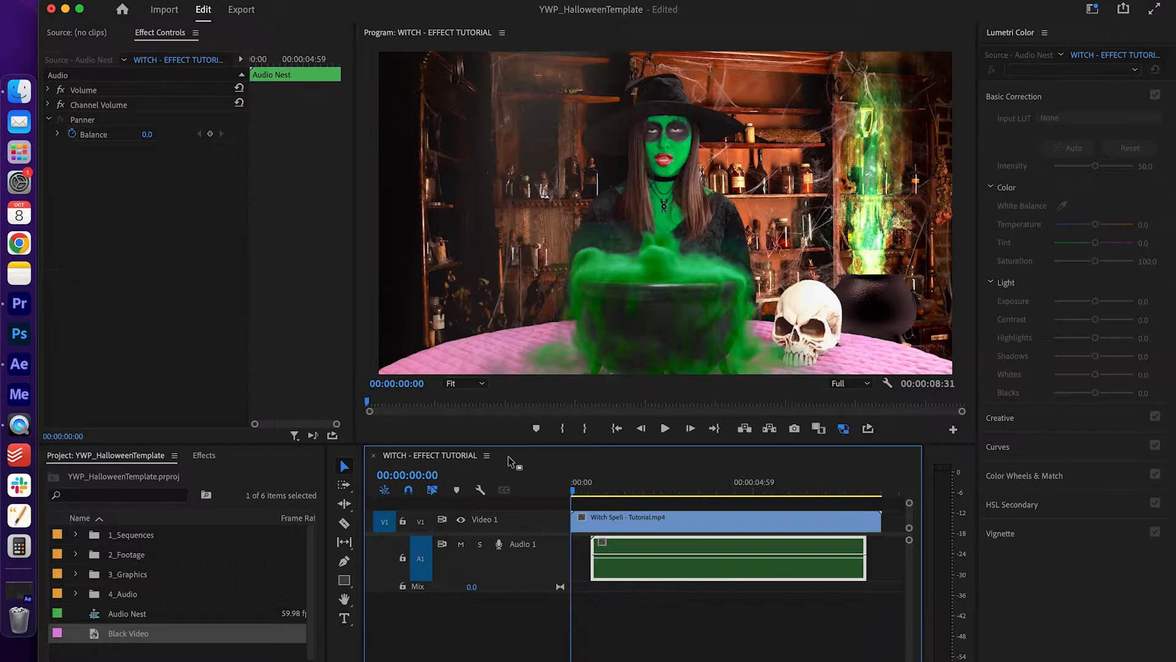
left_click_drag(858, 570, 880, 570)
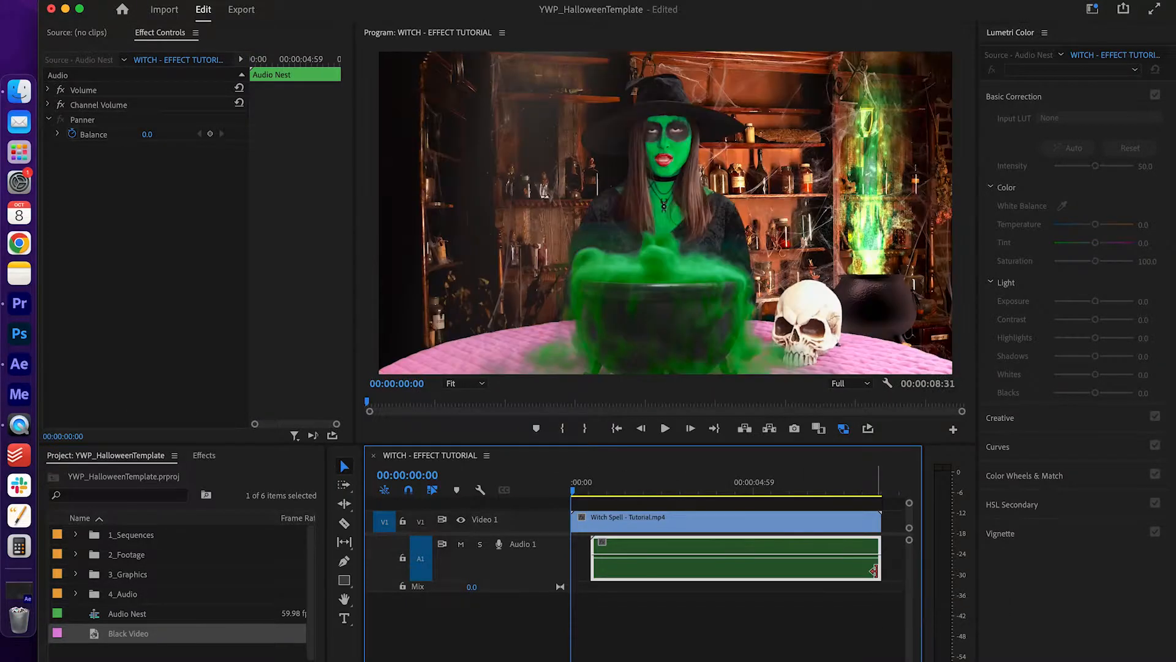
Find the Pitch Shifter effect by searching for "pitch" and apply it to the Audio Nest clip.
left_click(640, 481)
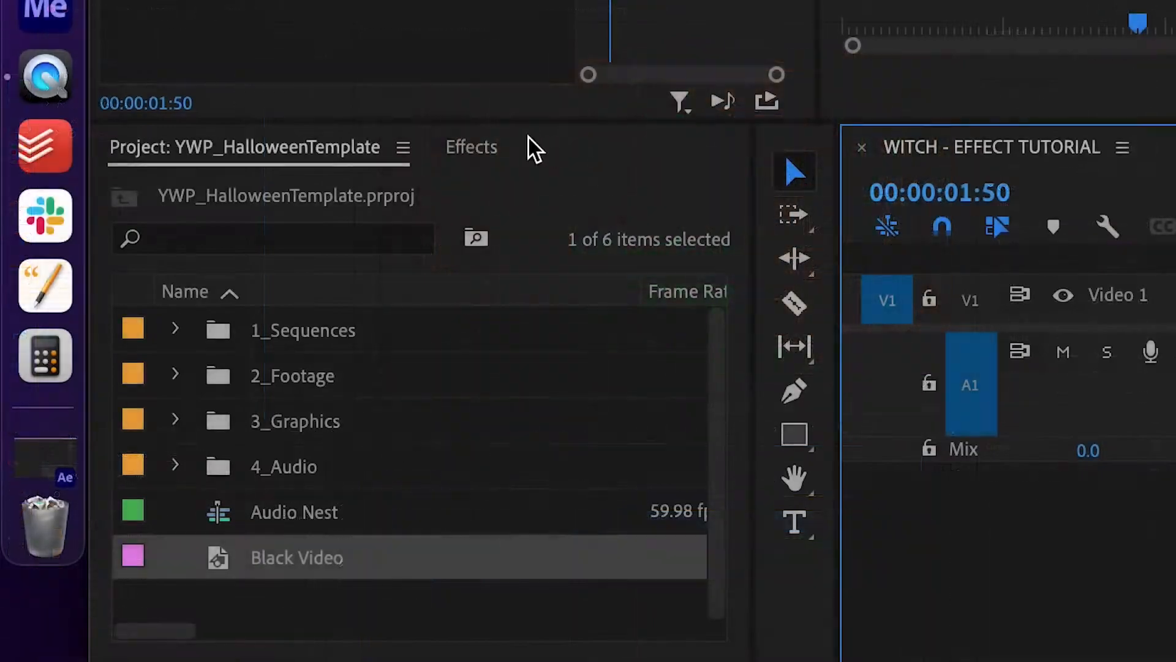
left_click(204, 455)
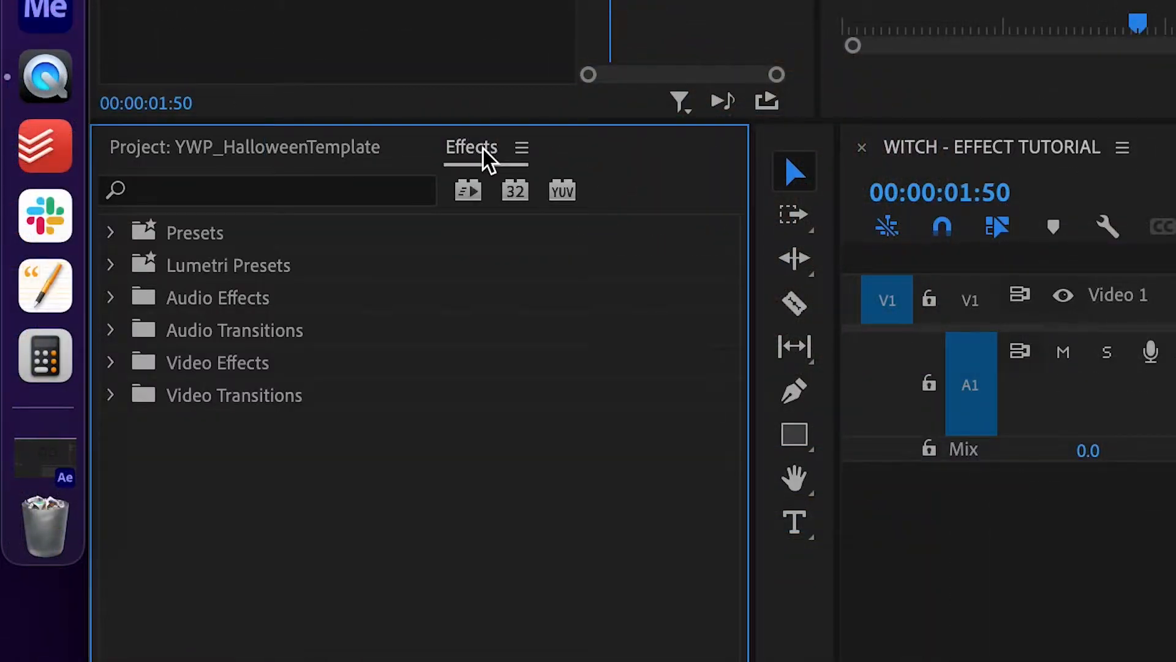
left_click(318, 197)
type("pitch")
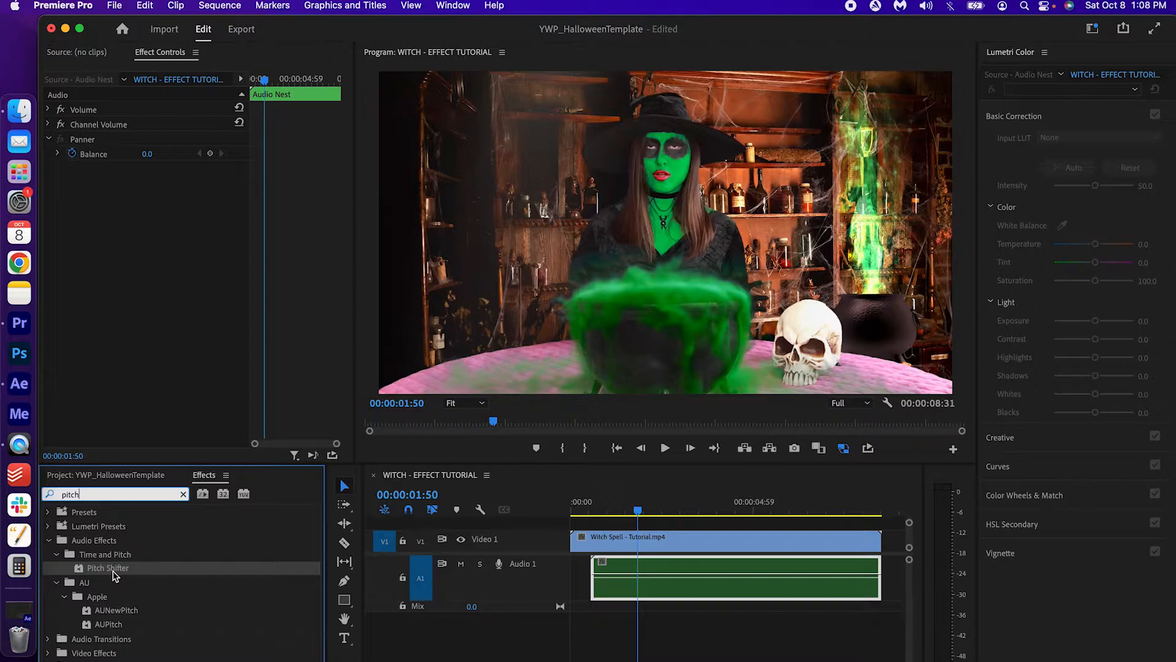
double_click(261, 368)
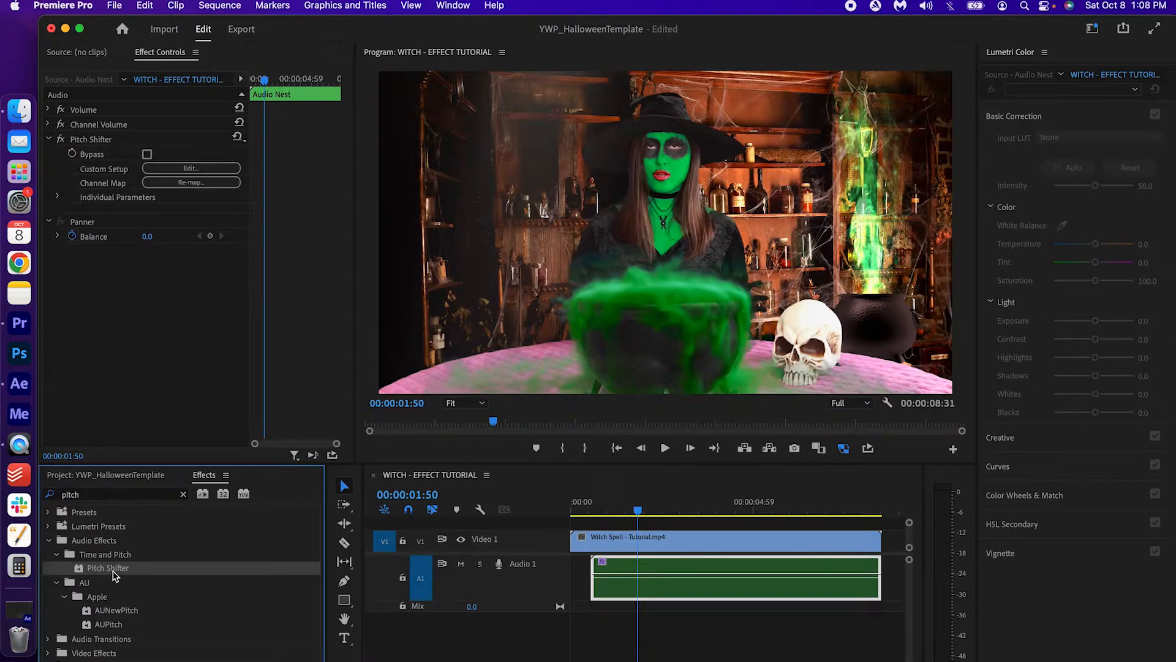
Find Studio Reverb by searching for "studio" and apply it to the Audio Nest clip.
left_click(183, 495)
type("studio")
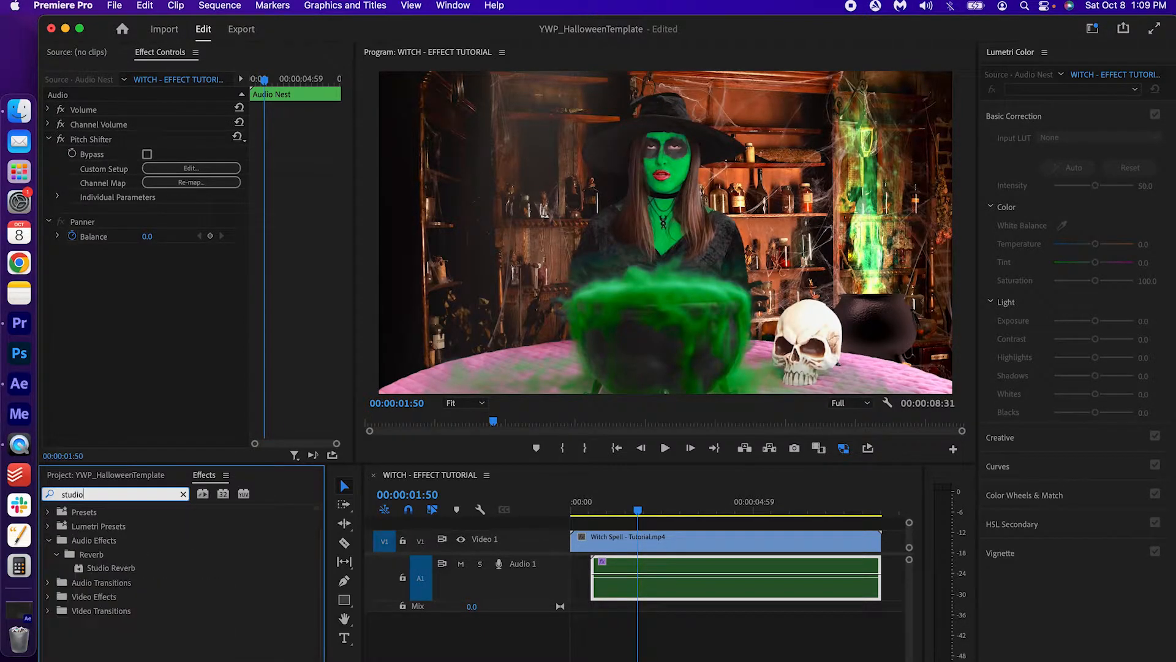
double_click(155, 571)
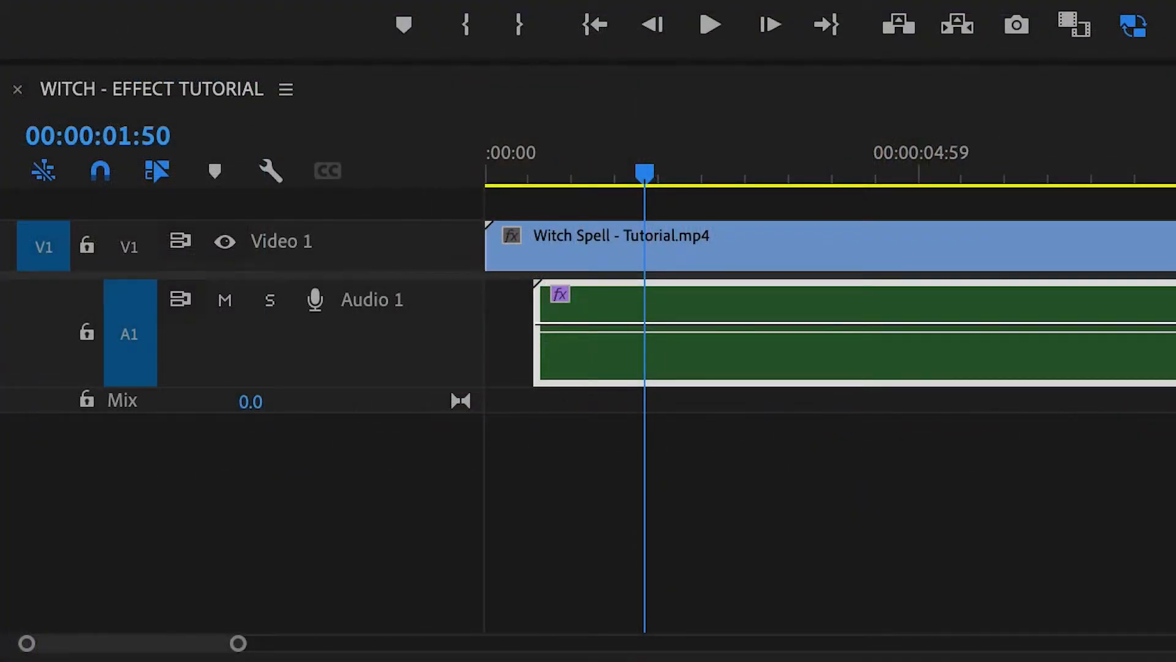
Duplicate the Audio Nest clip with its effects onto Audio 2 and Audio 3, and reduce the audio track height.
left_click_drag(748, 370, 722, 475)
left_click_drag(439, 383, 442, 320)
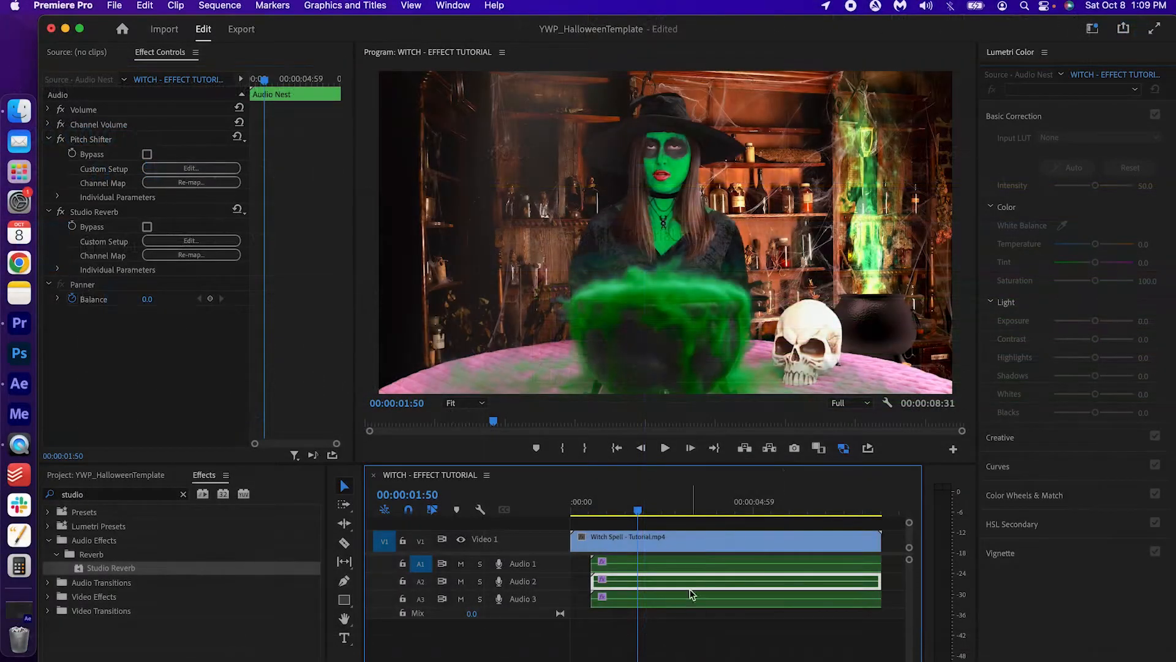
Set the Pitch Shifter of the Audio 1 clip to -10 semi-tones.
left_click(745, 308)
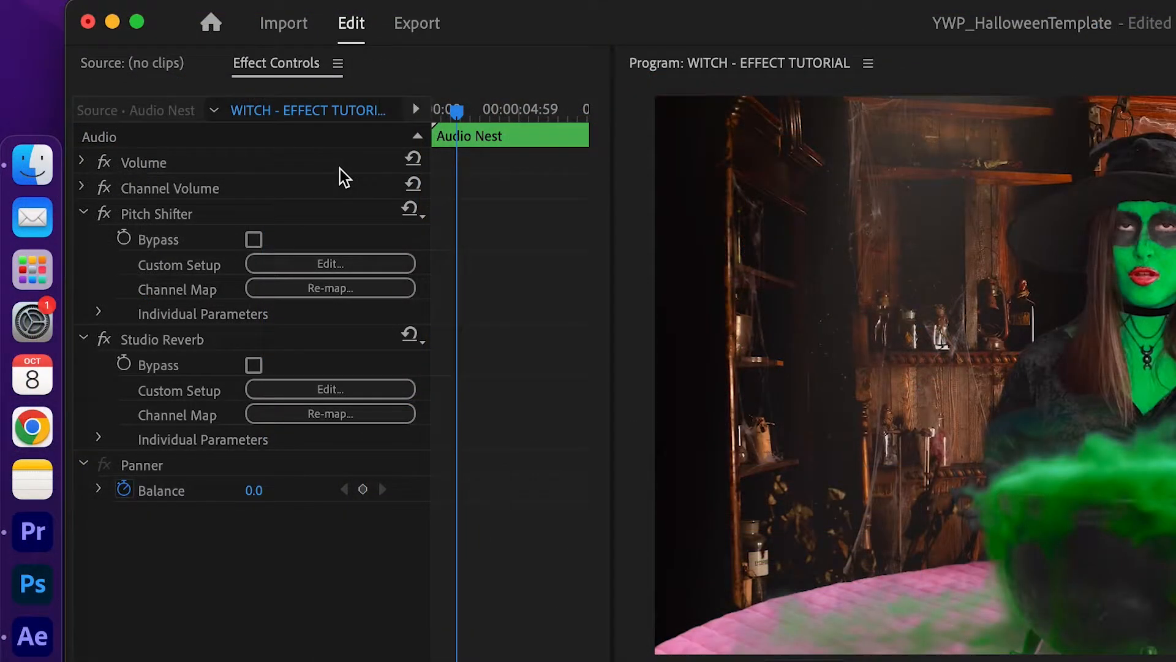
left_click(350, 264)
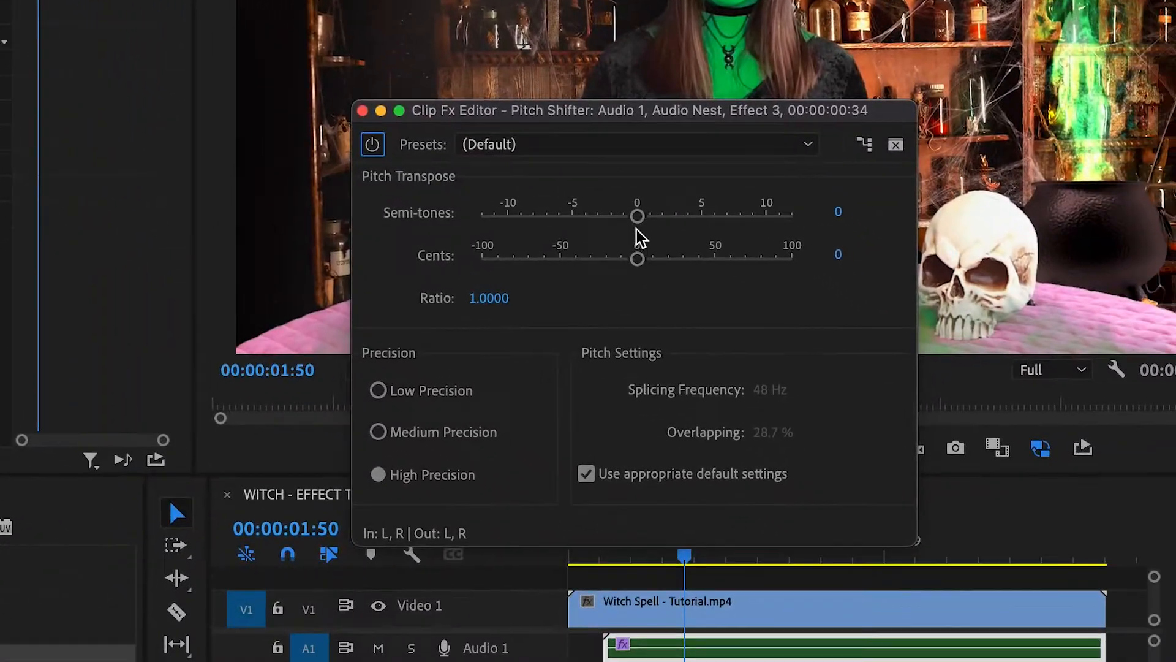
left_click(837, 216)
type("-10")
key("Return")
left_click(362, 110)
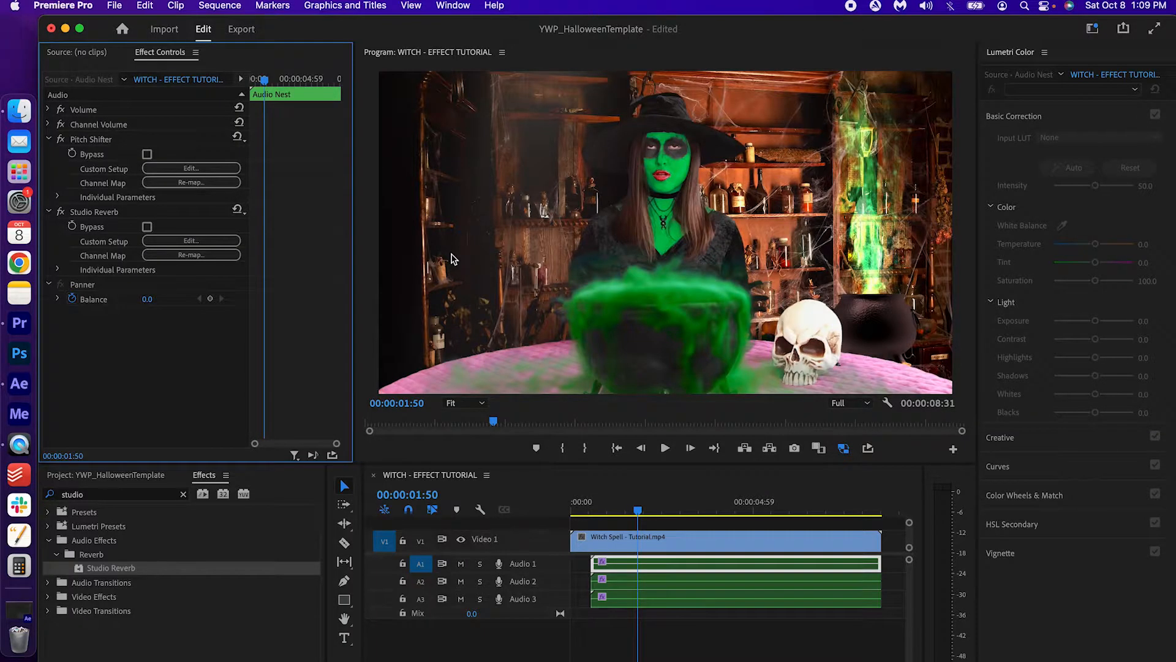
Apply the Vocal Reverb (medium) preset to the Studio Reverb of the Audio 1 clip.
left_click(195, 240)
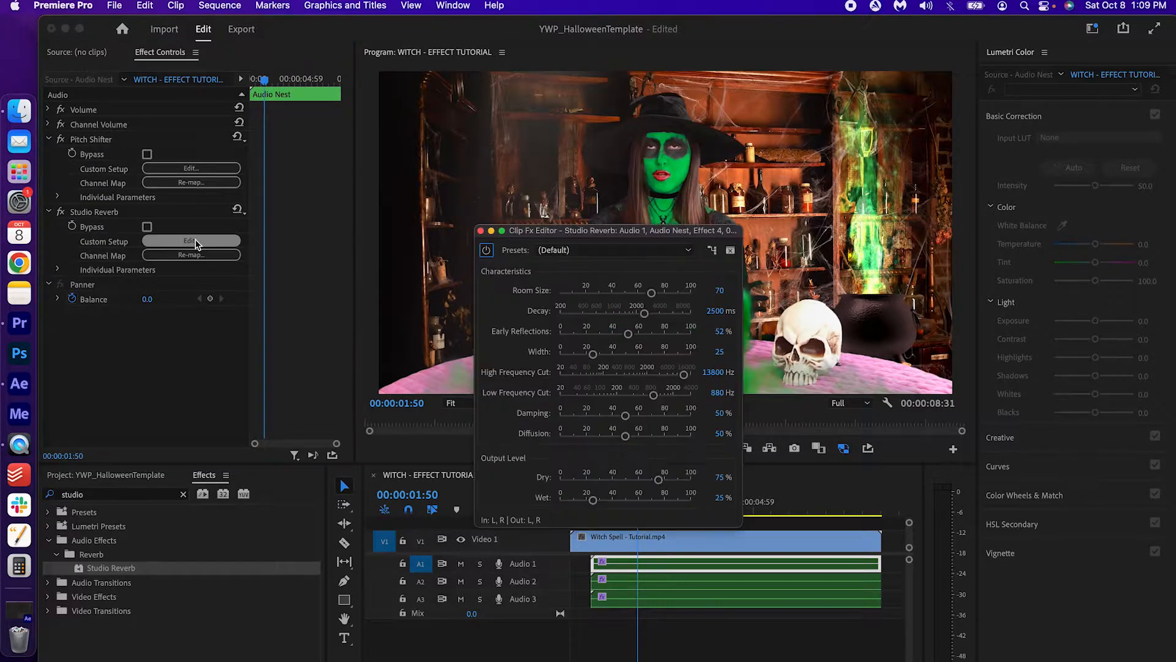
left_click(578, 251)
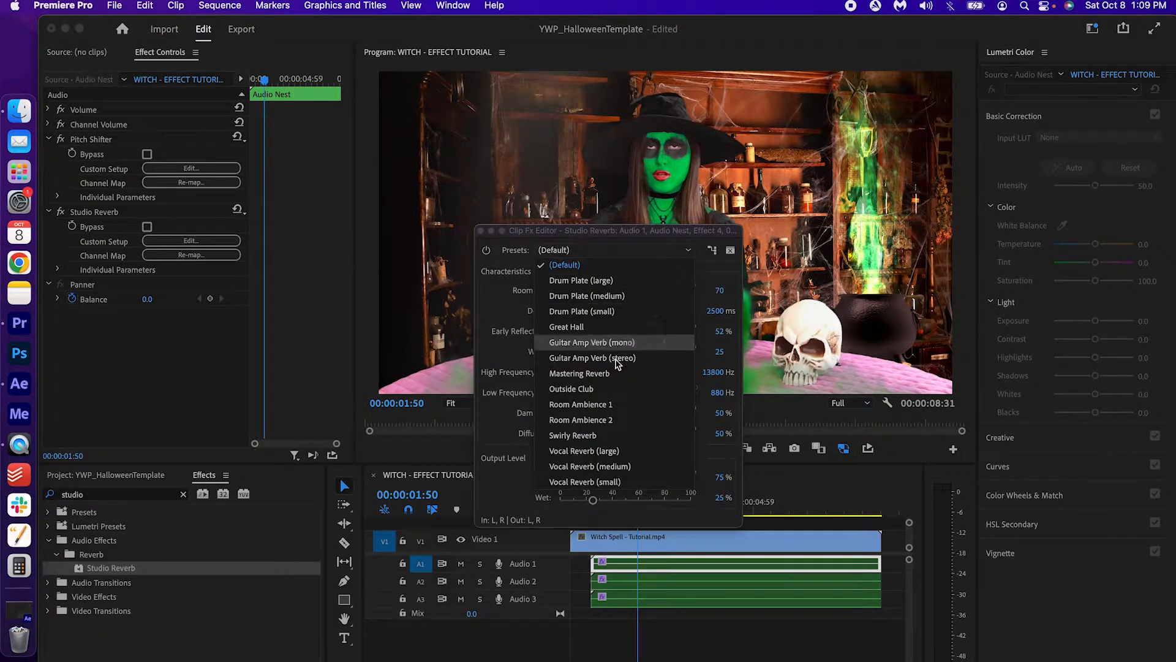
left_click(647, 467)
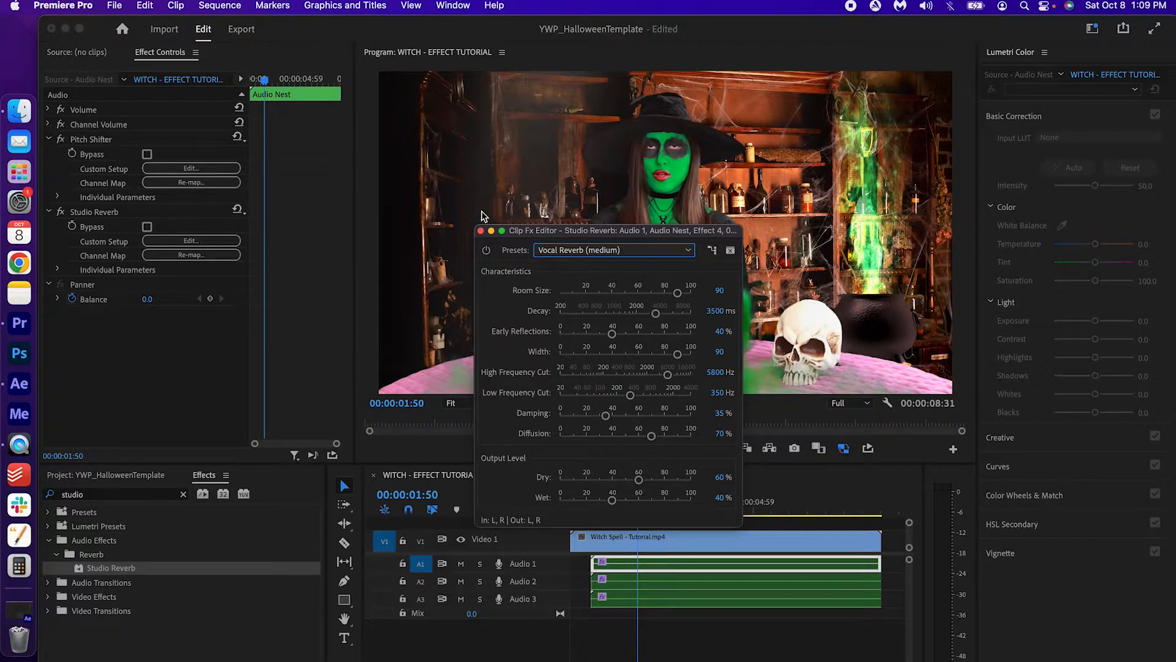
left_click(481, 231)
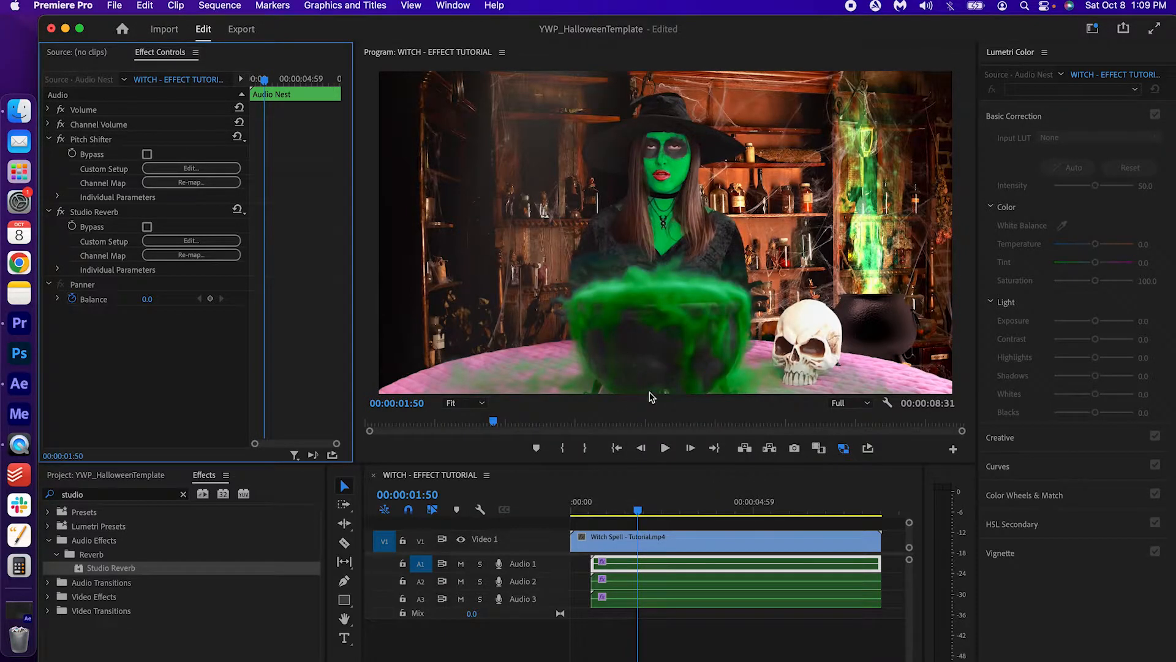
Remove the Pitch Shifter effect from the Audio 2 clip.
left_click(659, 589)
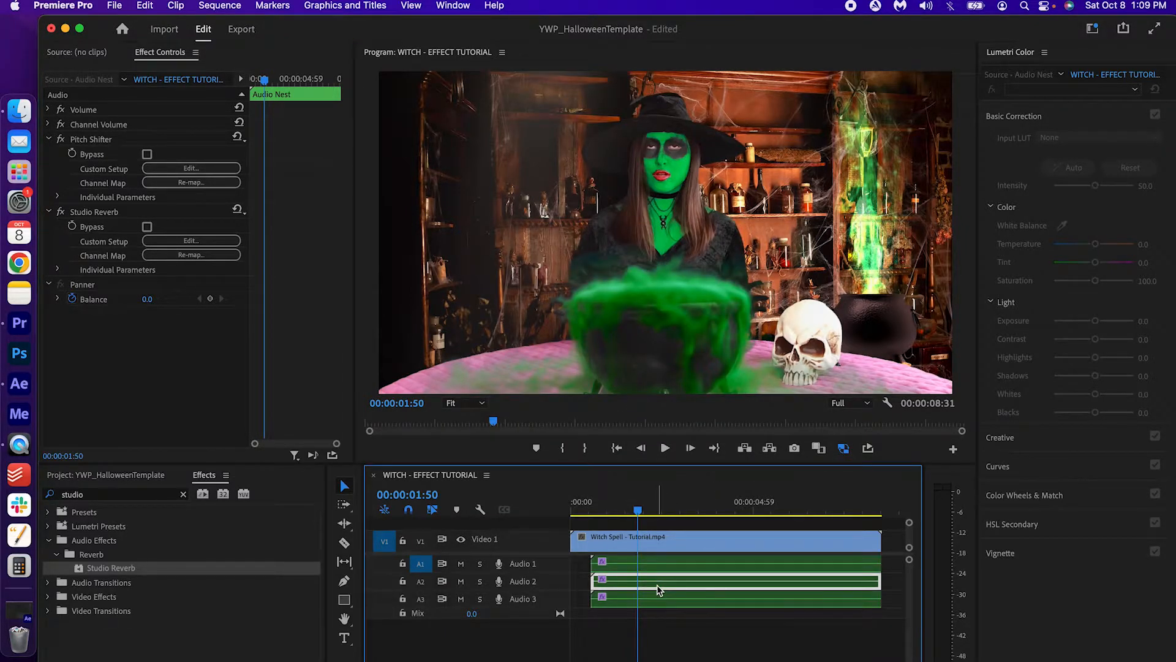
left_click(128, 140)
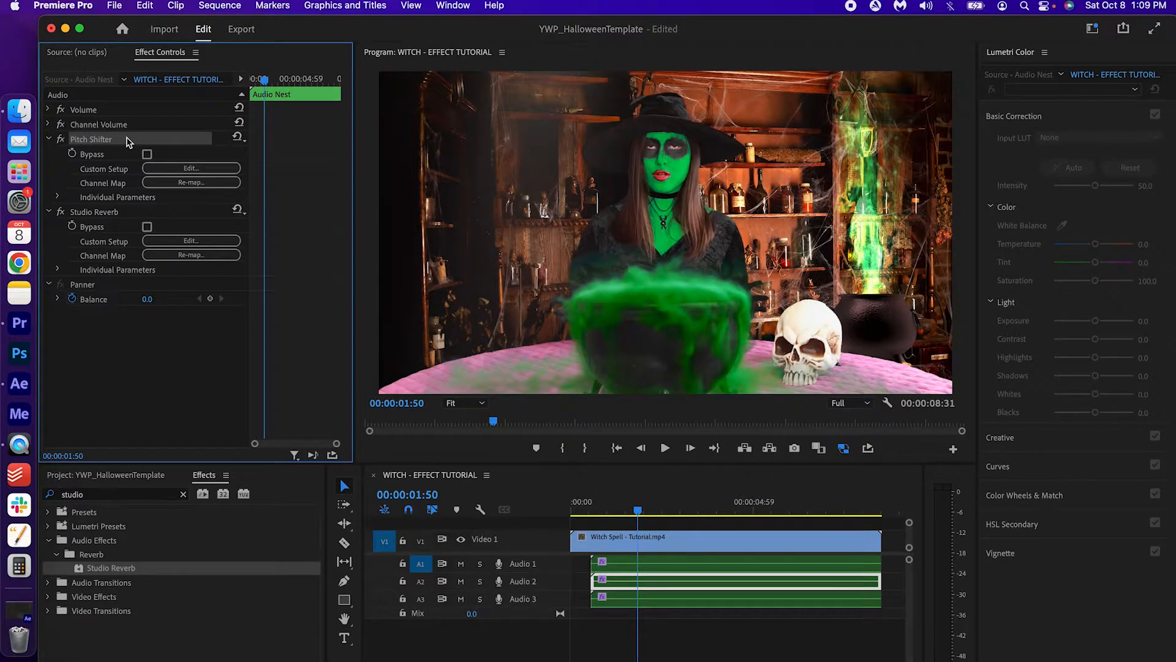
key("Delete")
Apply the Vocal Reverb (medium) preset to the Studio Reverb of the Audio 2 clip.
left_click(170, 168)
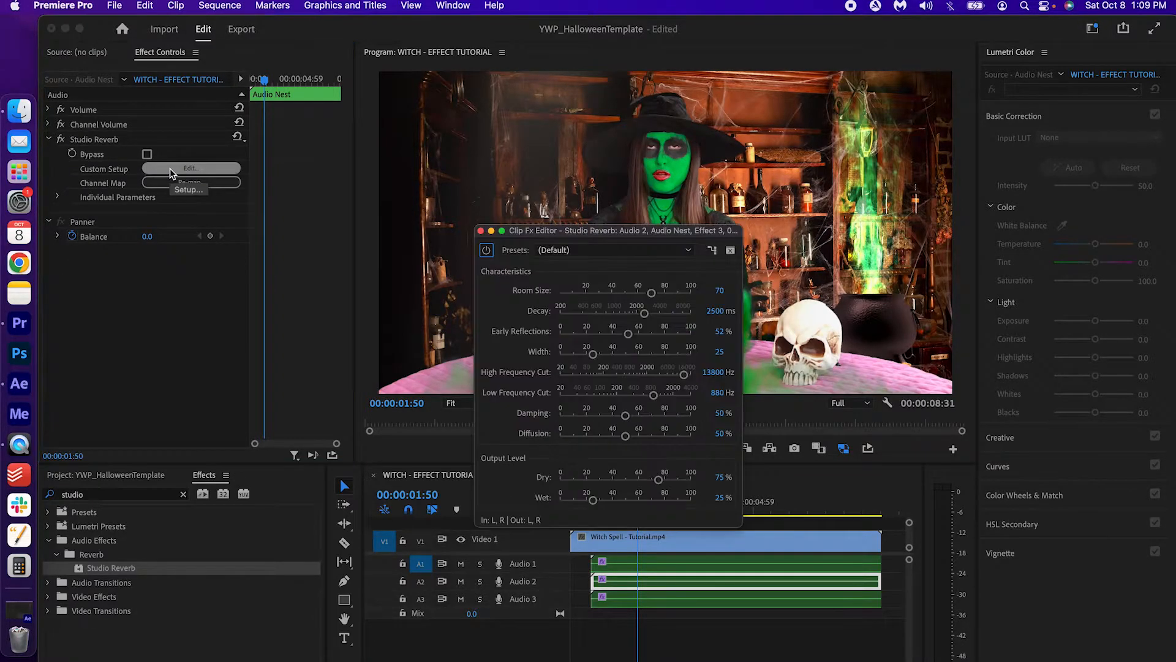
left_click(552, 245)
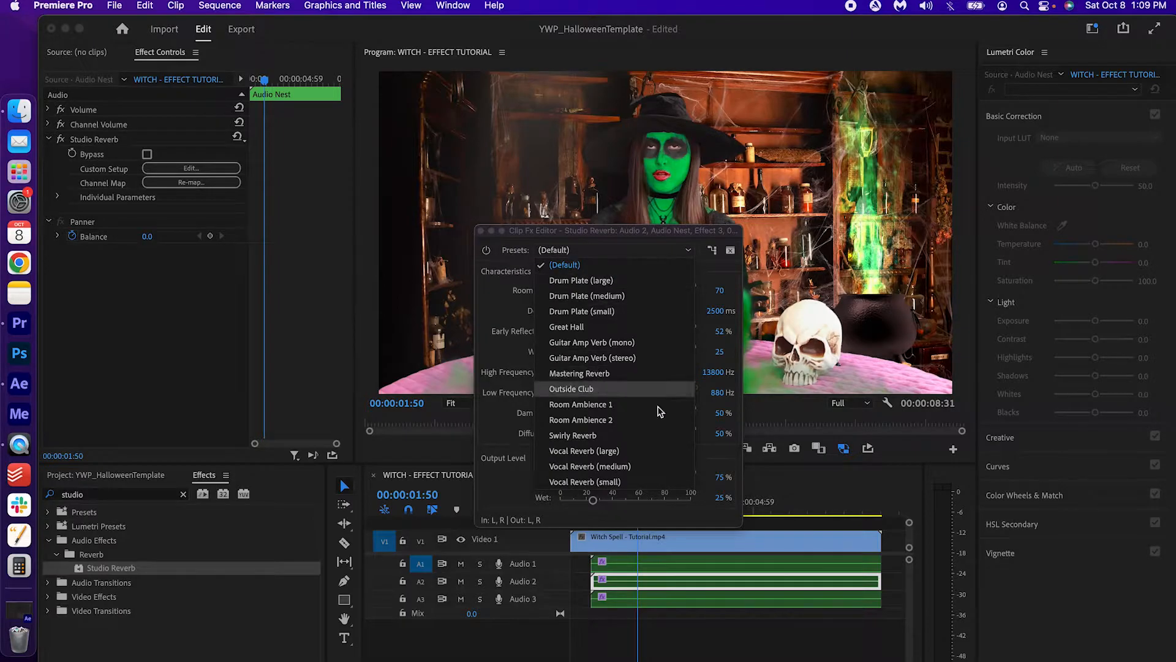
left_click(658, 473)
left_click(480, 230)
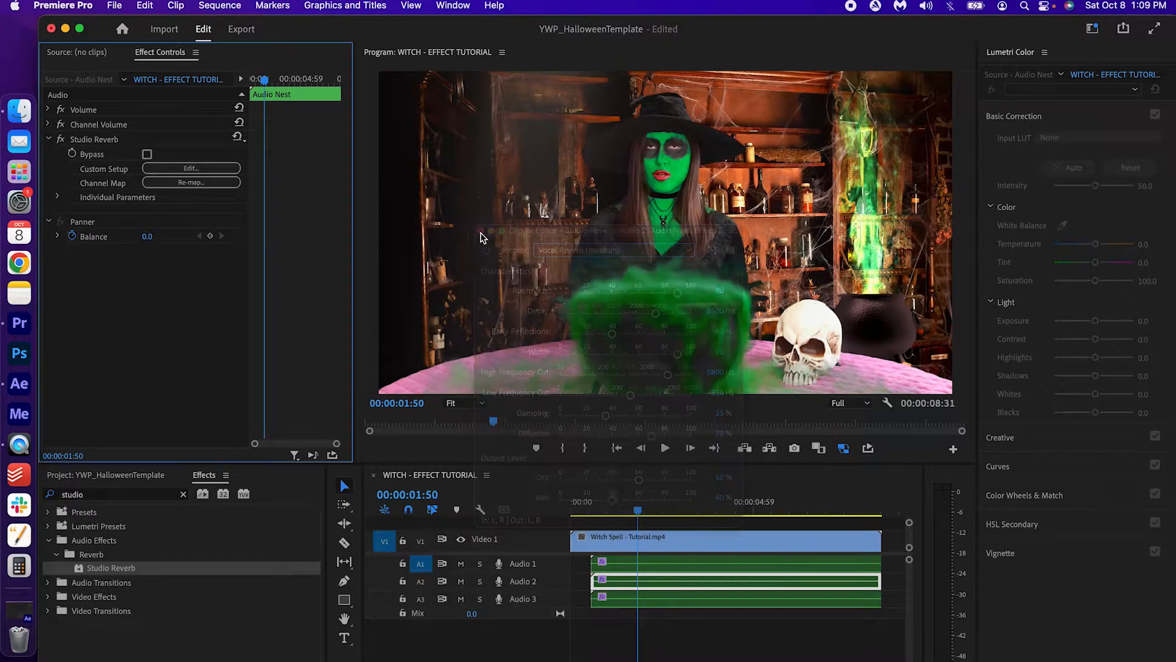
Set the Pitch Shifter of the Audio 3 clip to 5 semi-tones.
left_click(642, 605)
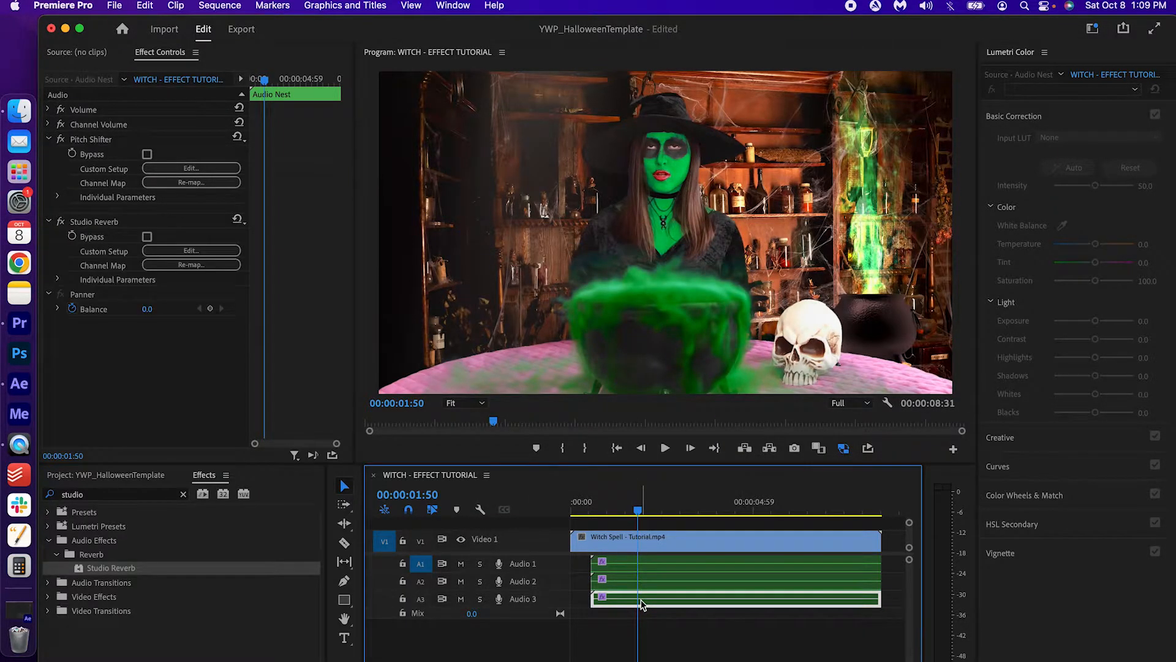
left_click(223, 169)
left_click(725, 312)
type("5")
key("Return")
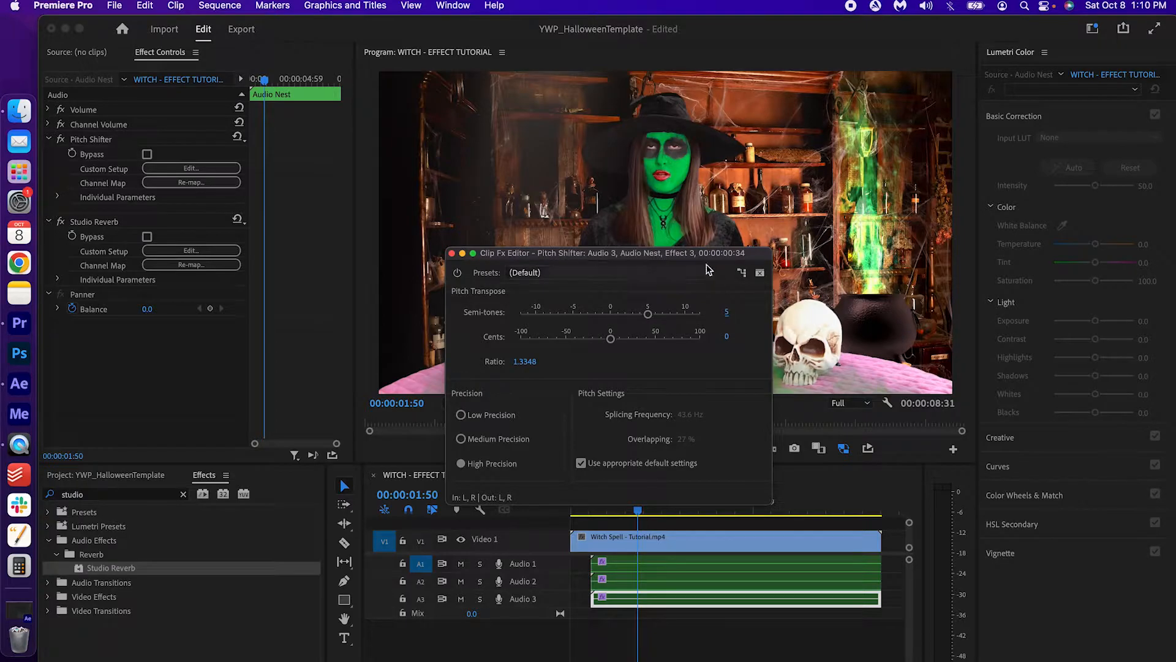
left_click(452, 253)
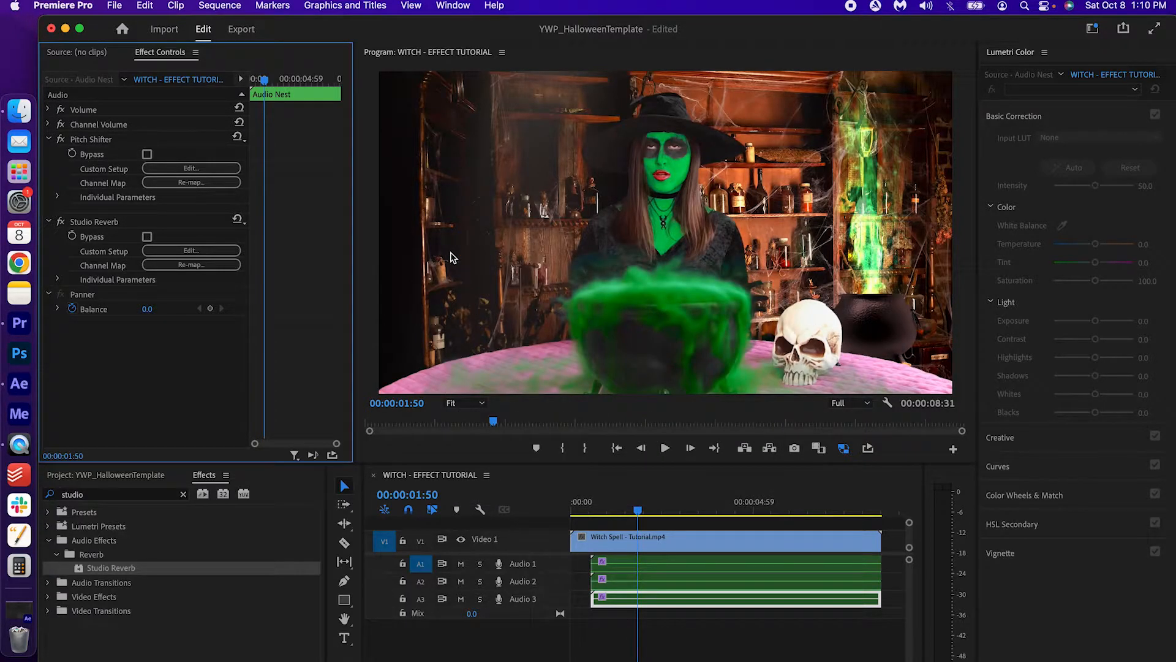
Apply the Vocal Reverb (medium) preset to the Studio Reverb of the Audio 3 clip.
left_click(192, 251)
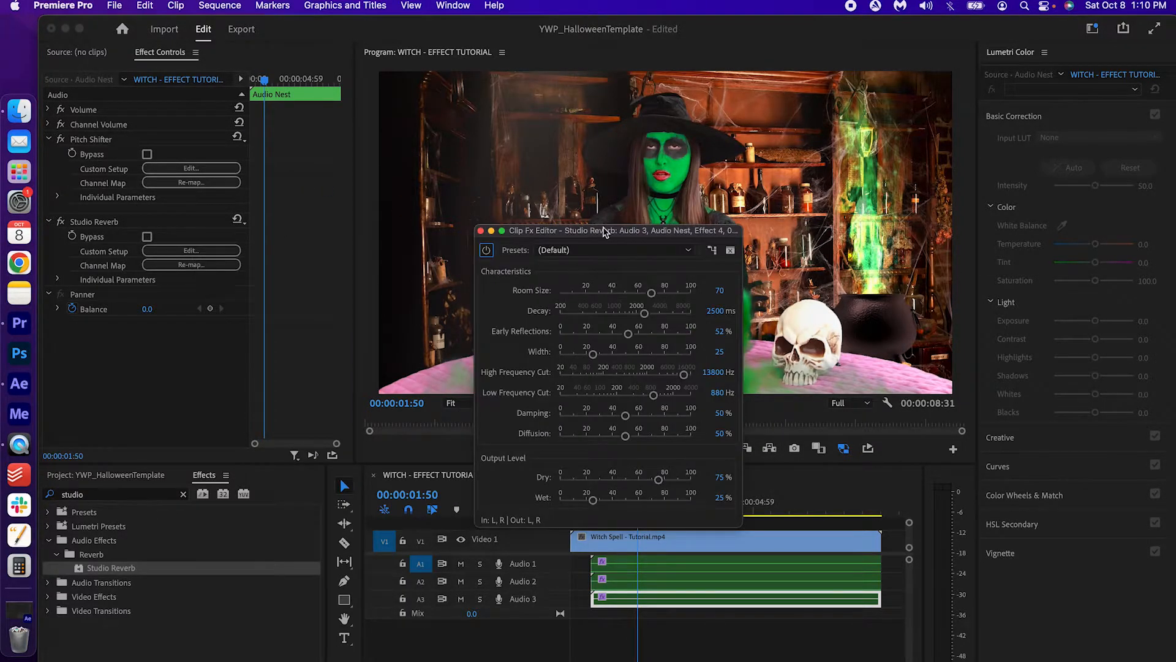
left_click(614, 252)
left_click(624, 466)
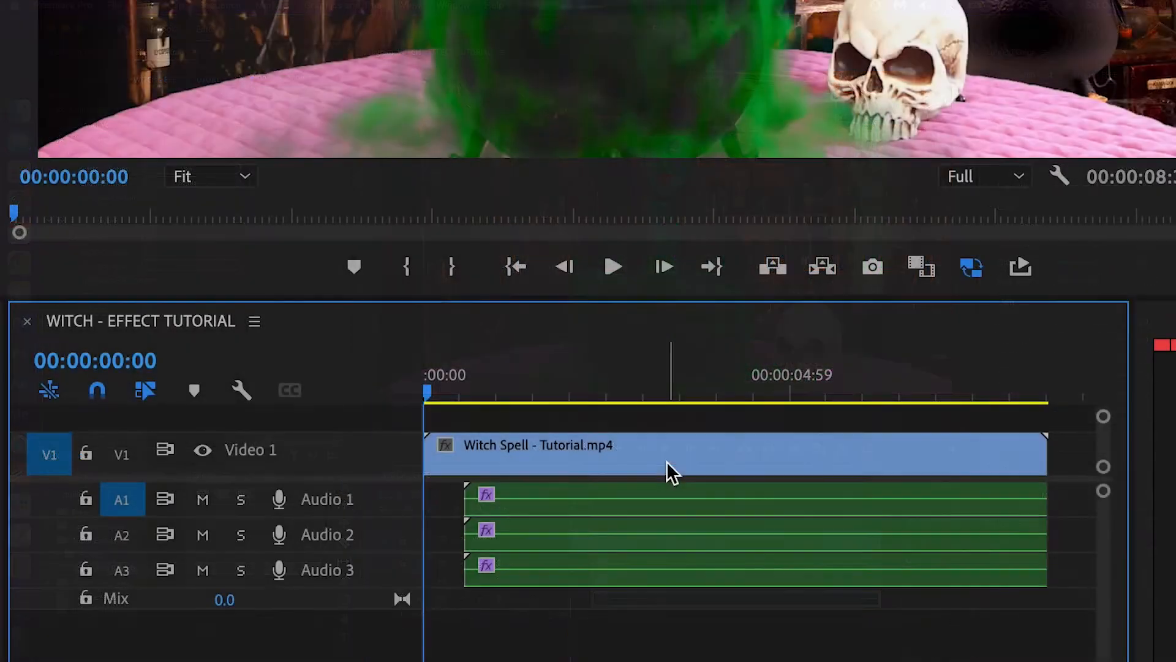
Replace the Witch Spell - Tutorial.mp4 clip on Video 1 with a linked After Effects composition.
right_click(695, 547)
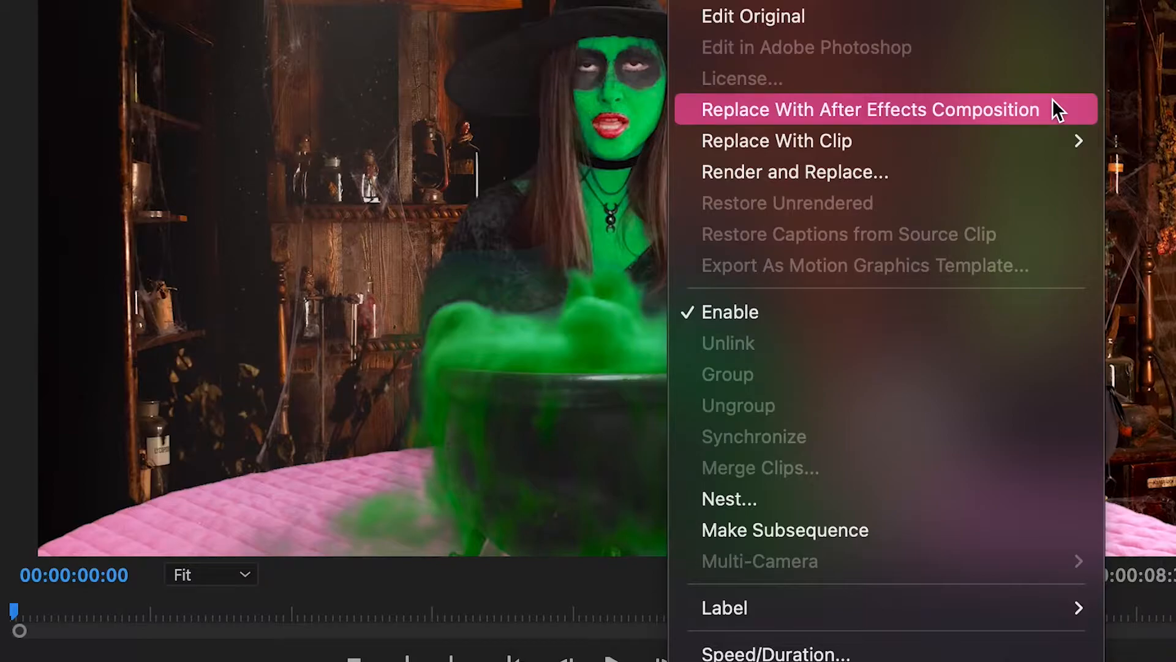
left_click(1053, 101)
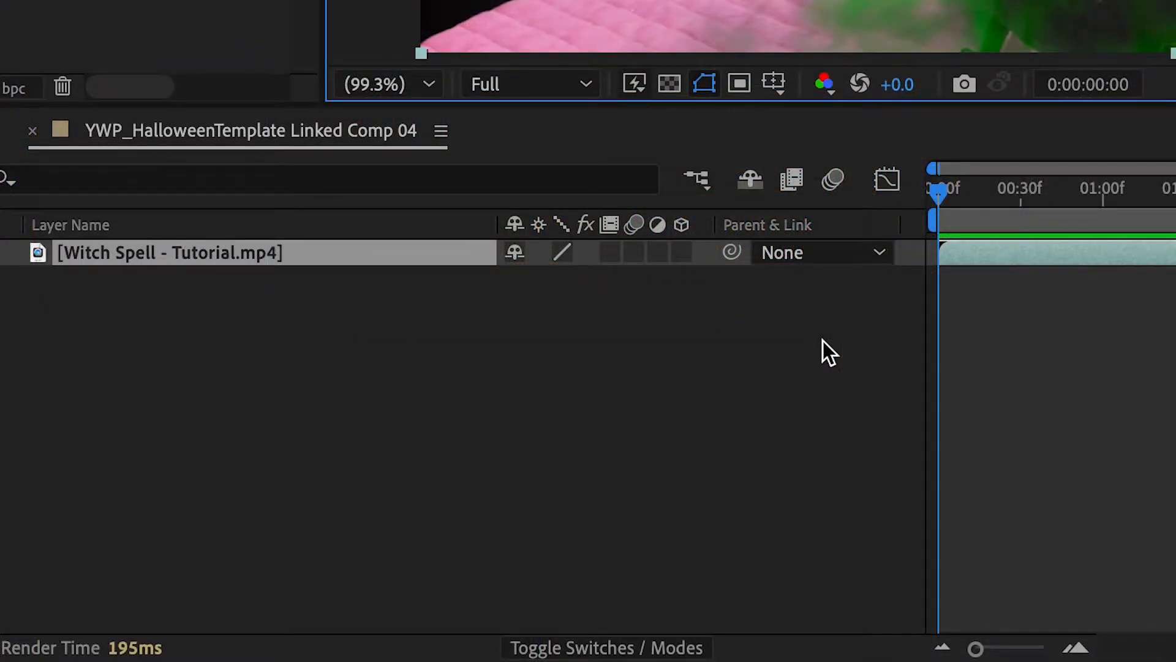
Add a null object to the linked After Effects composition and rename it "Eye 1".
left_click(499, 362)
right_click(410, 322)
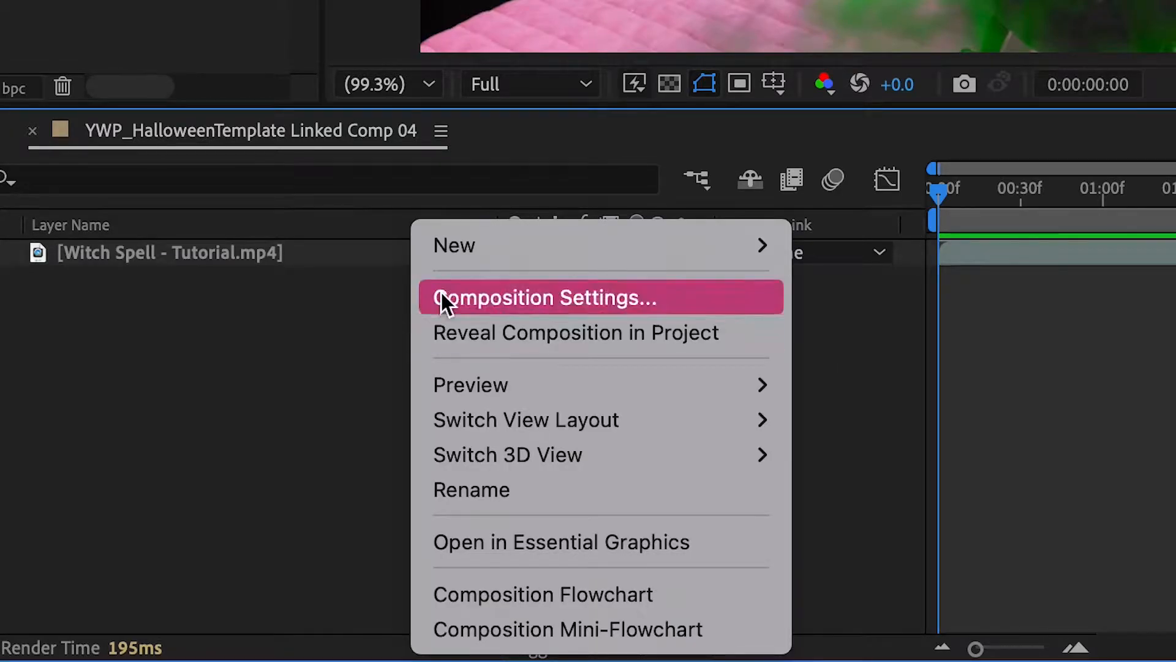
mouse_move(559, 236)
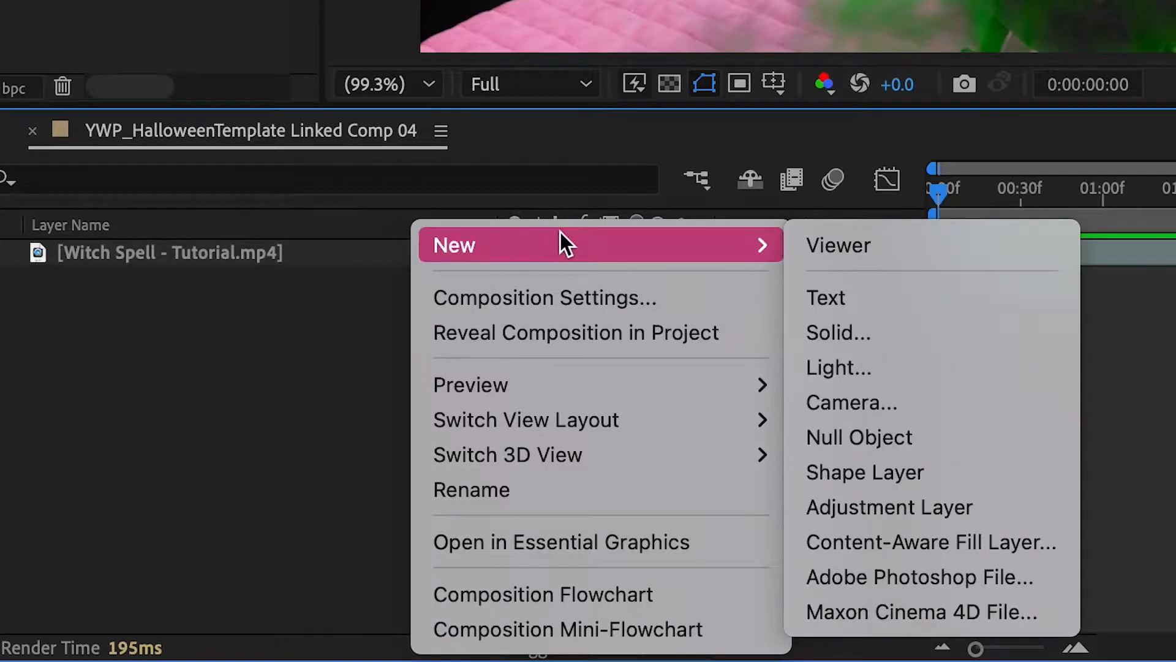
left_click(924, 439)
right_click(417, 253)
left_click(490, 560)
type("Eye 1")
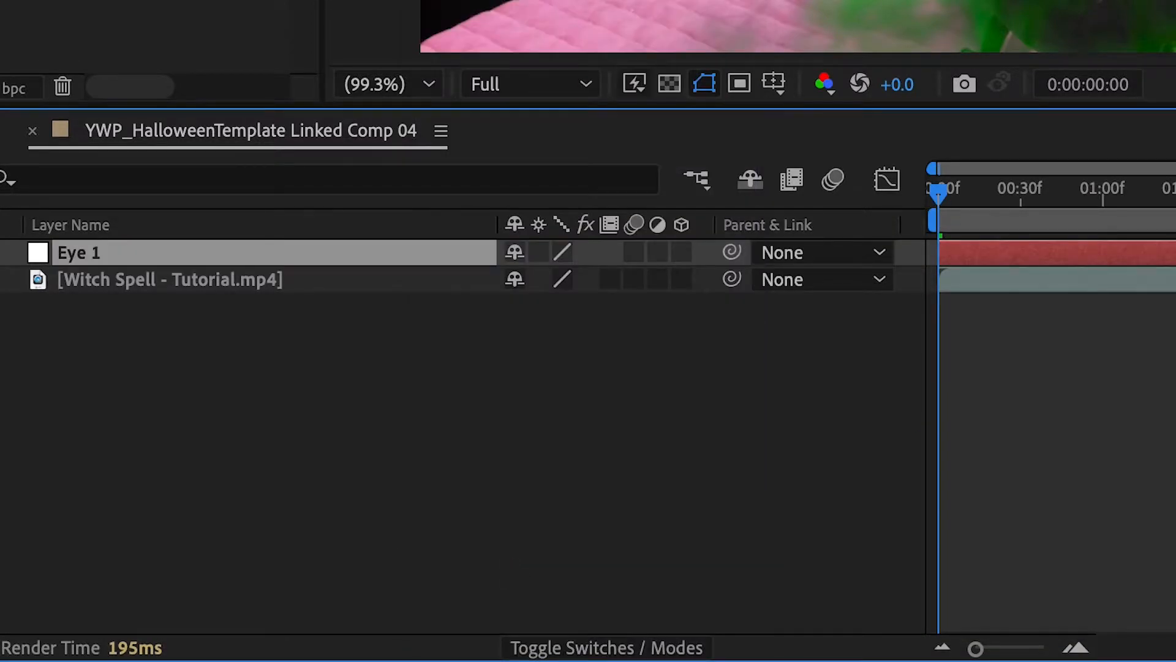
Add a second null object to the composition and rename it "Eye 2".
key("Return")
right_click(384, 413)
mouse_move(669, 244)
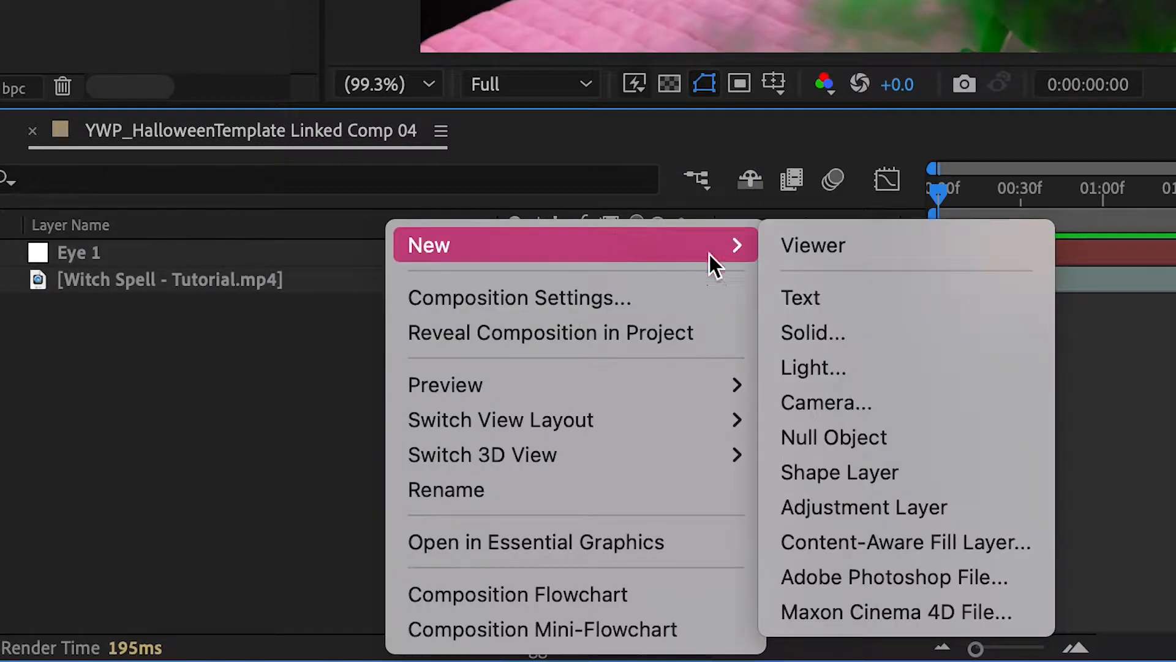
left_click(917, 445)
right_click(443, 252)
left_click(503, 556)
type("Eye 2")
key("Return")
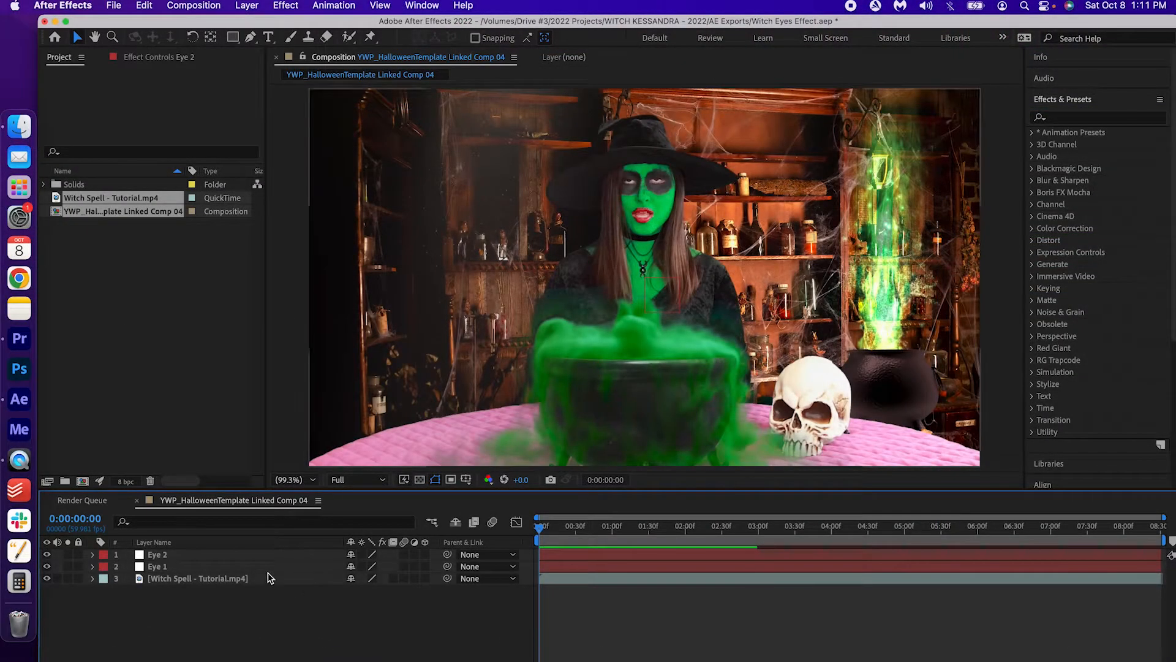
Start motion tracking on the Witch Spell - Tutorial.mp4 layer and fit the track point around the eye on the left of the image.
left_click(288, 309)
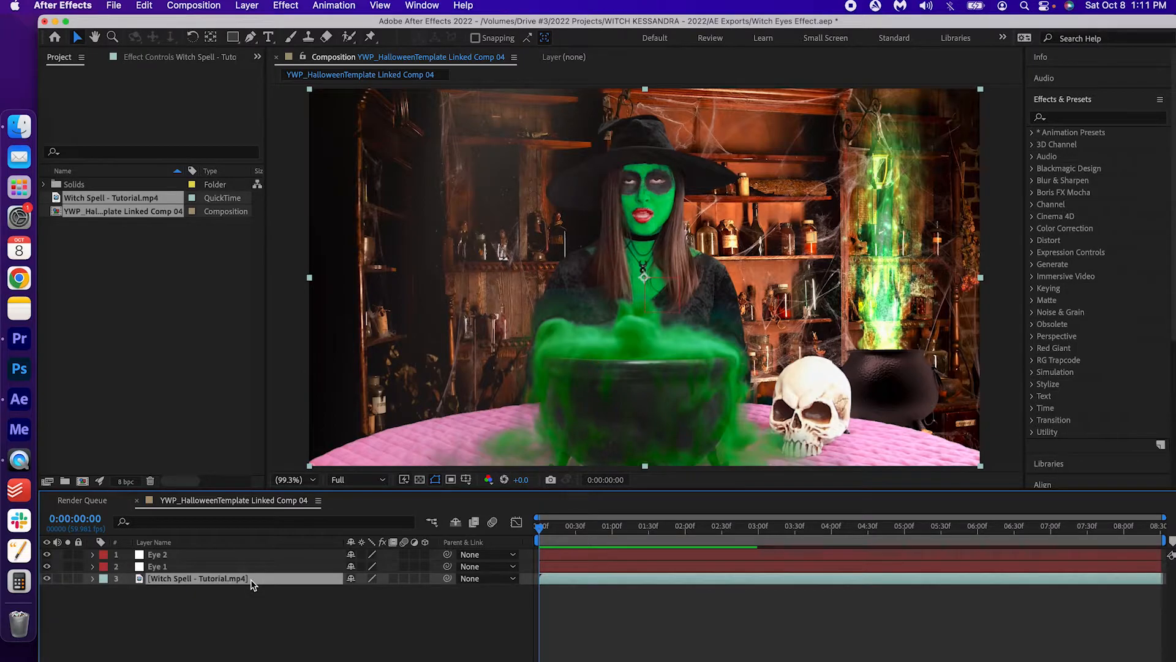
left_click(334, 6)
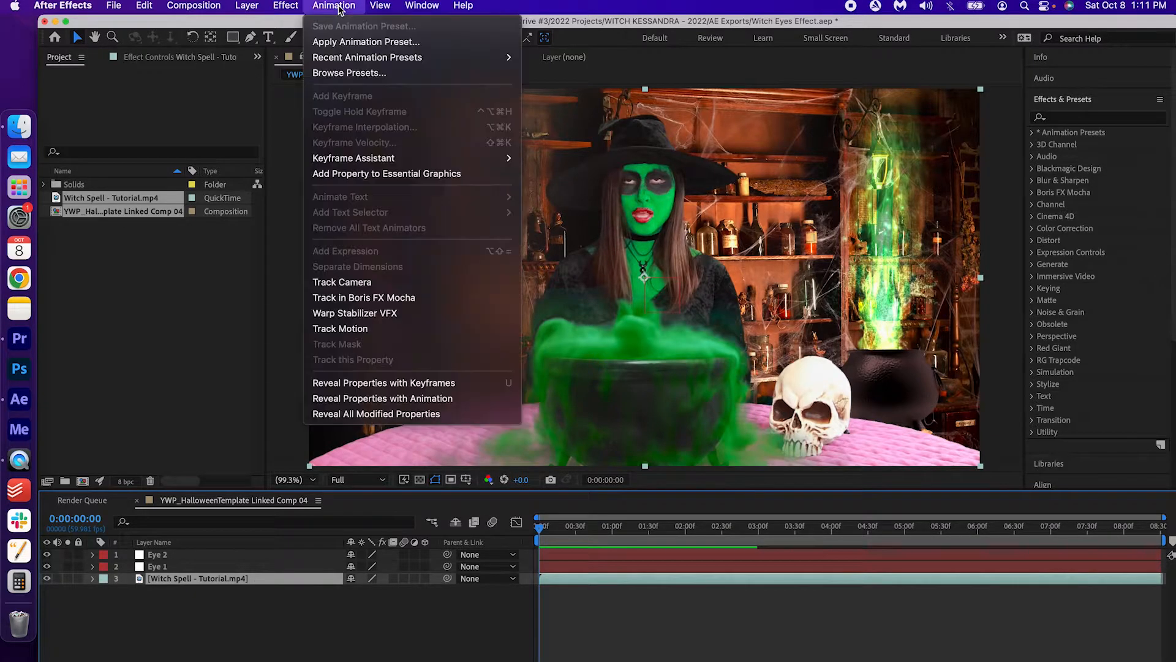
left_click(394, 329)
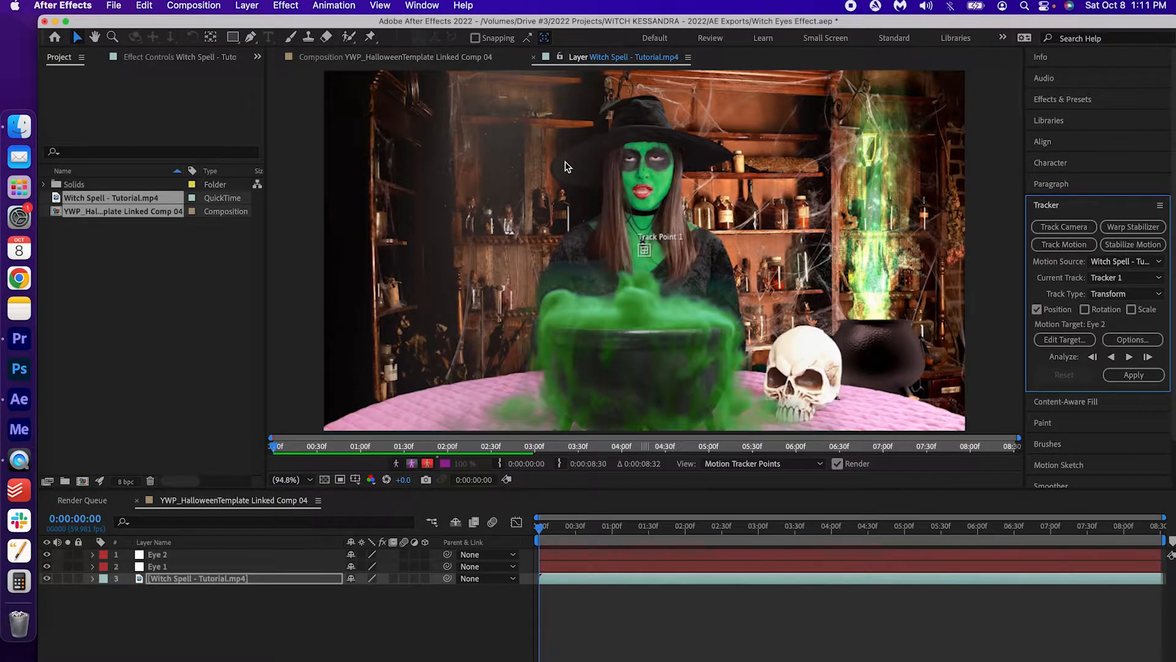
scroll(566, 166, "up", 1)
scroll(567, 164, "up", 1)
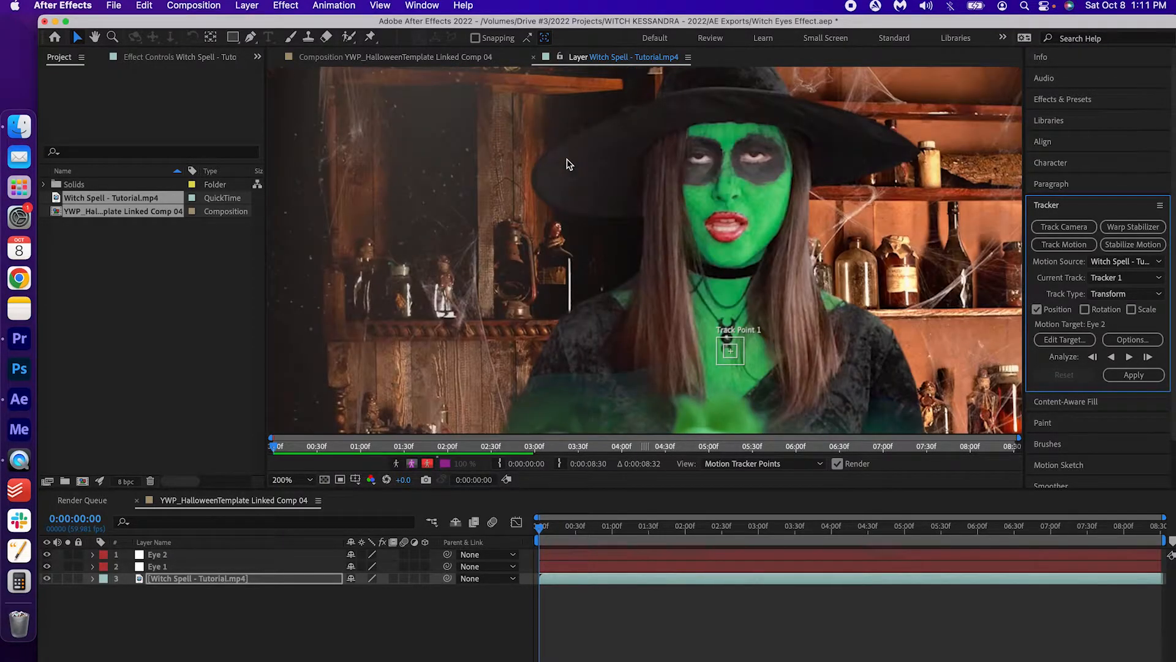
left_click_drag(748, 209, 665, 232)
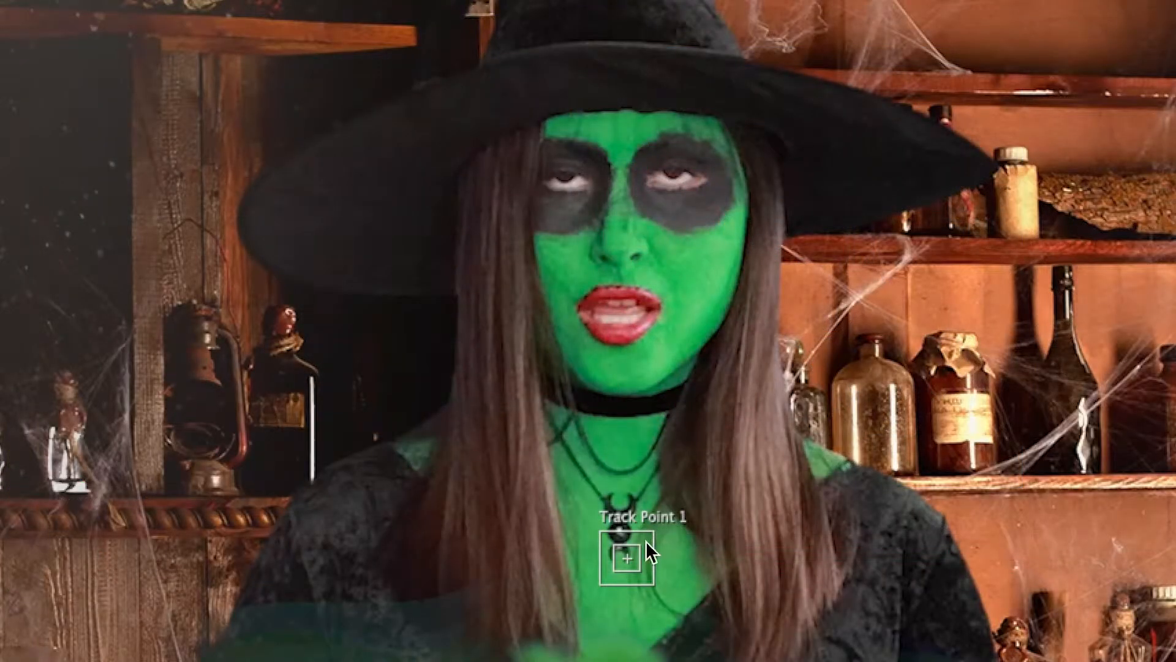
left_click_drag(646, 541, 584, 161)
left_click_drag(592, 204, 582, 179)
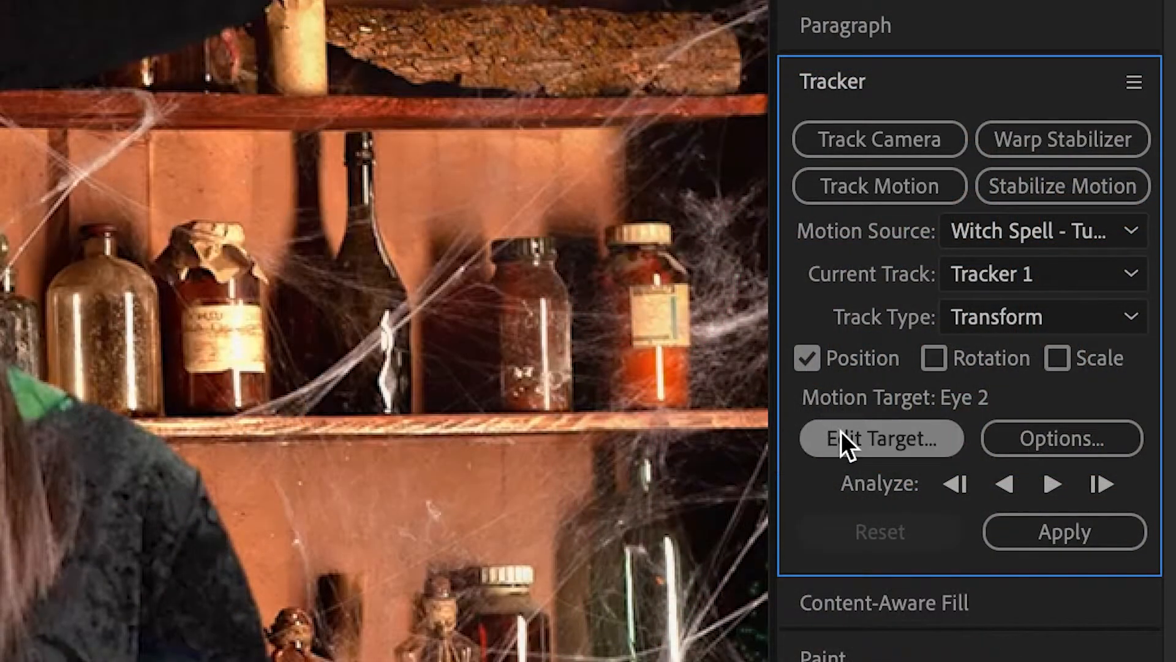
Set the motion target of Tracker 1 to the Eye 1 layer.
left_click(841, 432)
left_click(804, 277)
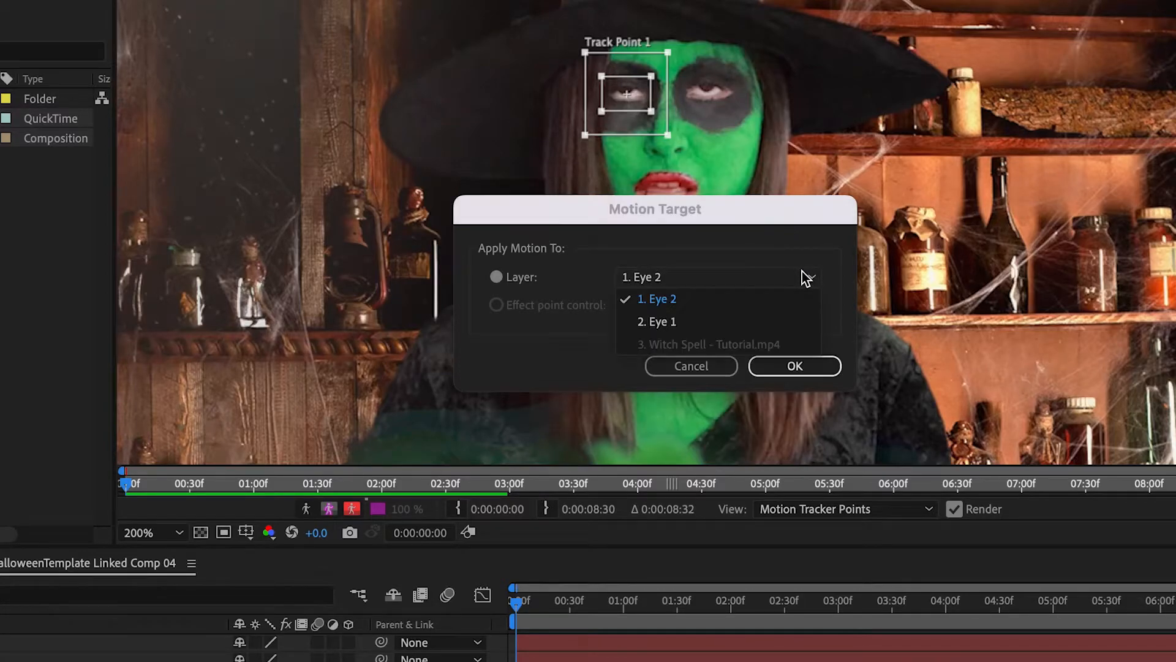
left_click(783, 322)
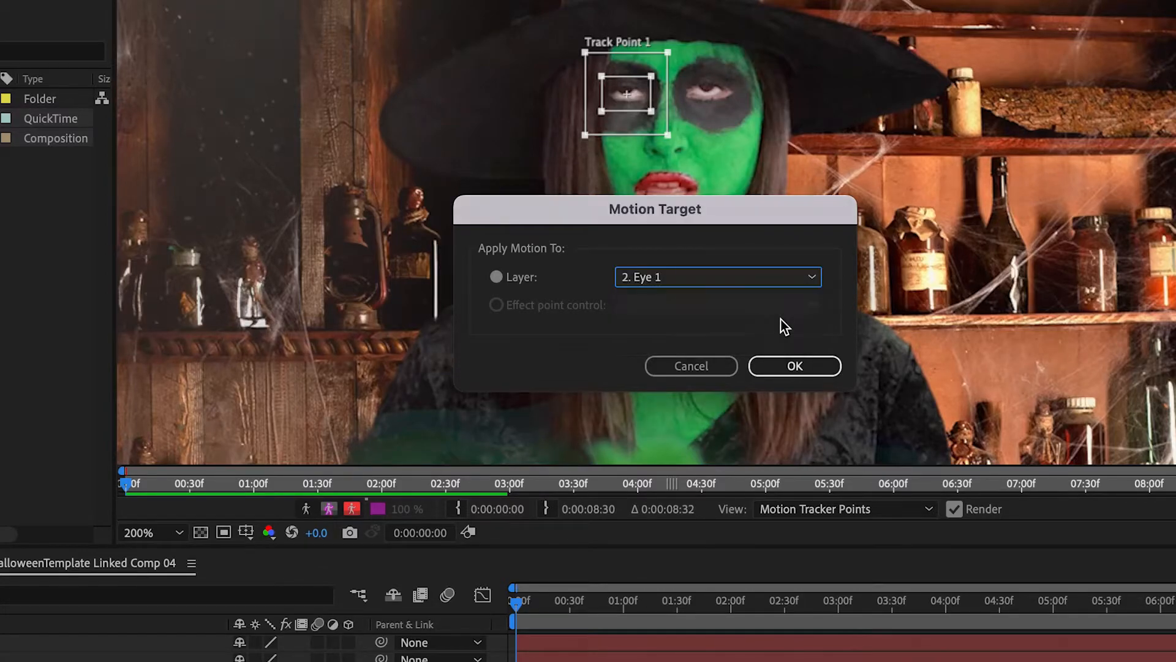
left_click(808, 361)
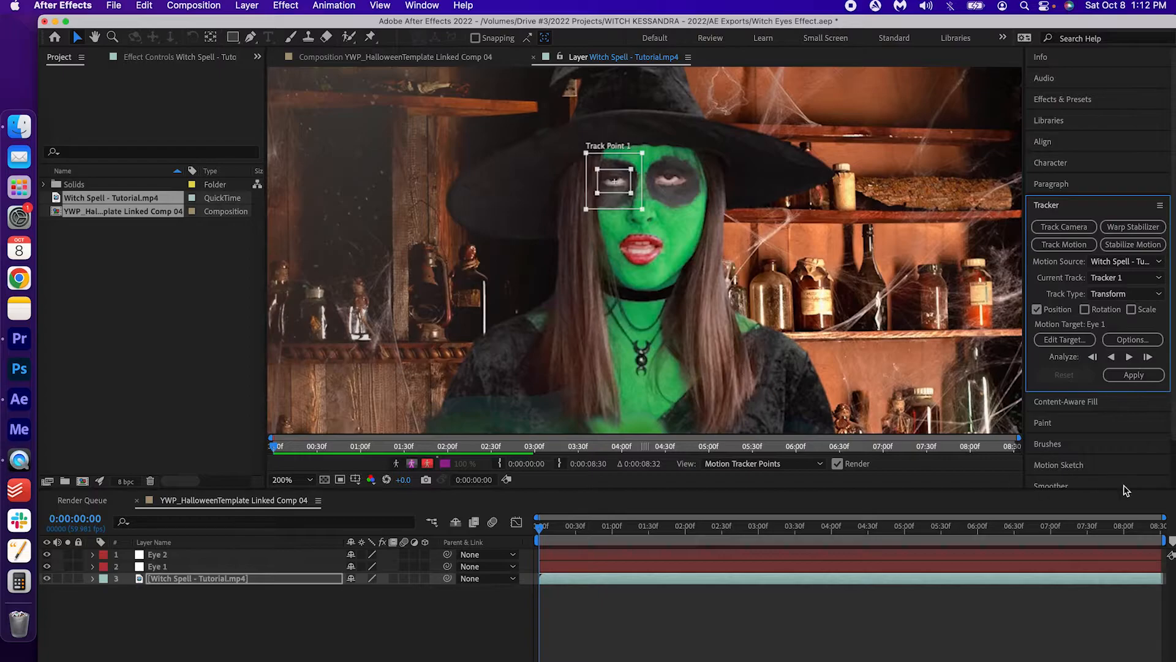
Analyze the first eye's motion forward through the clip and apply it to Eye 1 in X and Y.
left_click(1129, 358)
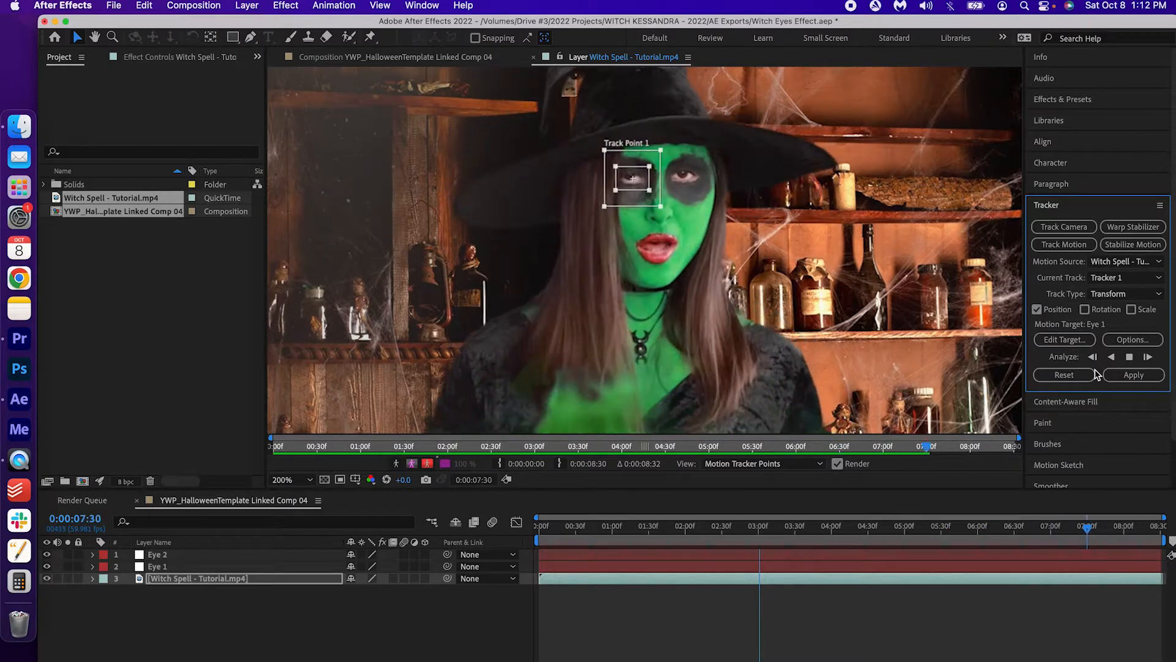
left_click(1148, 379)
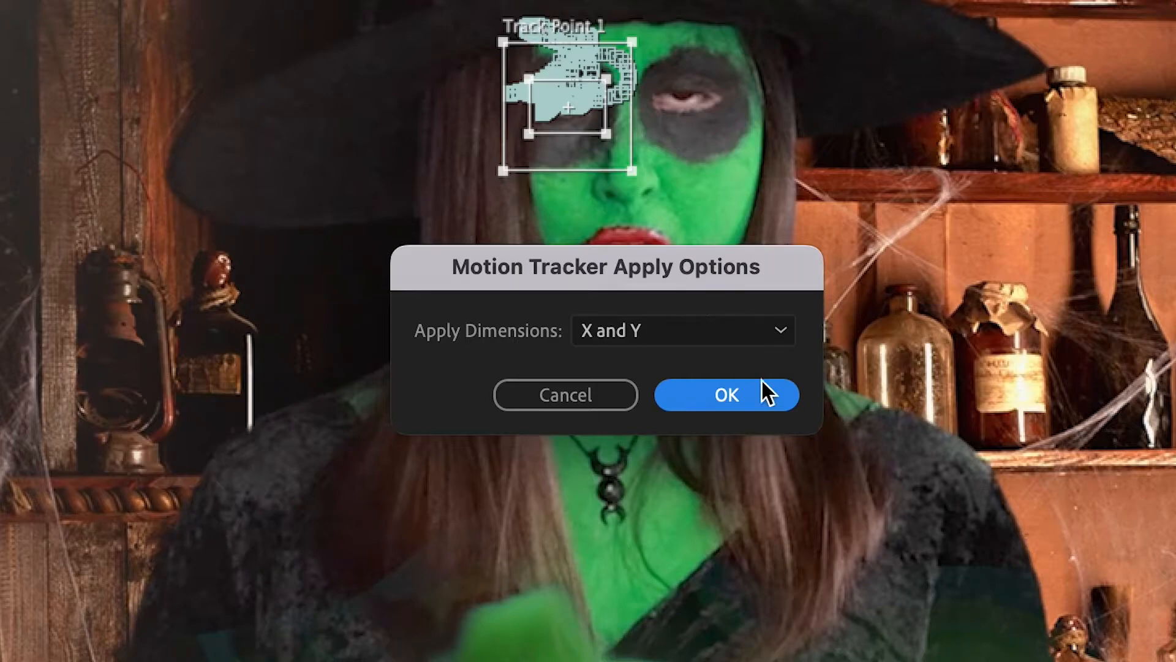
left_click(768, 399)
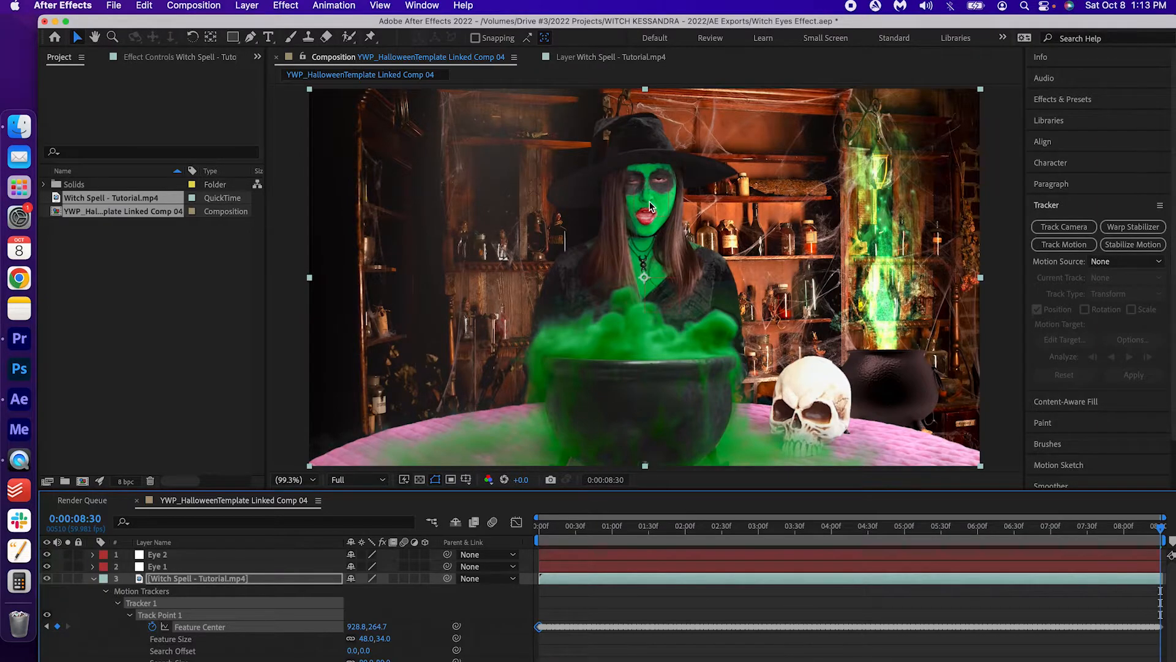
Start a second motion track on the witch video and fit its track point around the other eye.
scroll(651, 171, "up", 3)
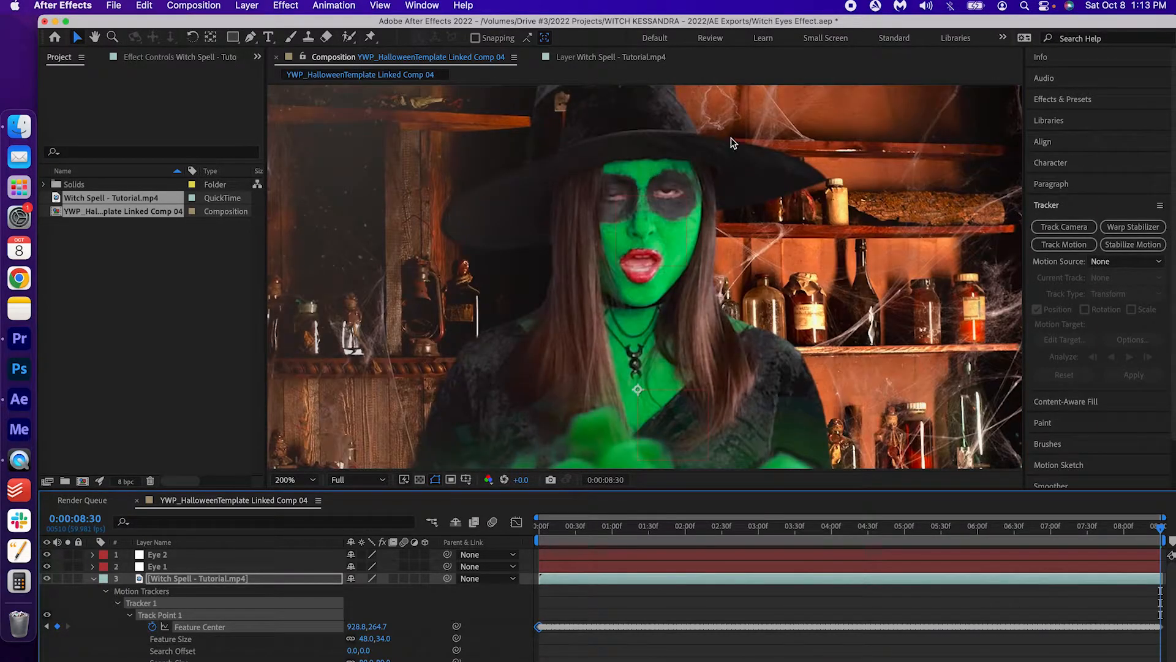
left_click(1064, 244)
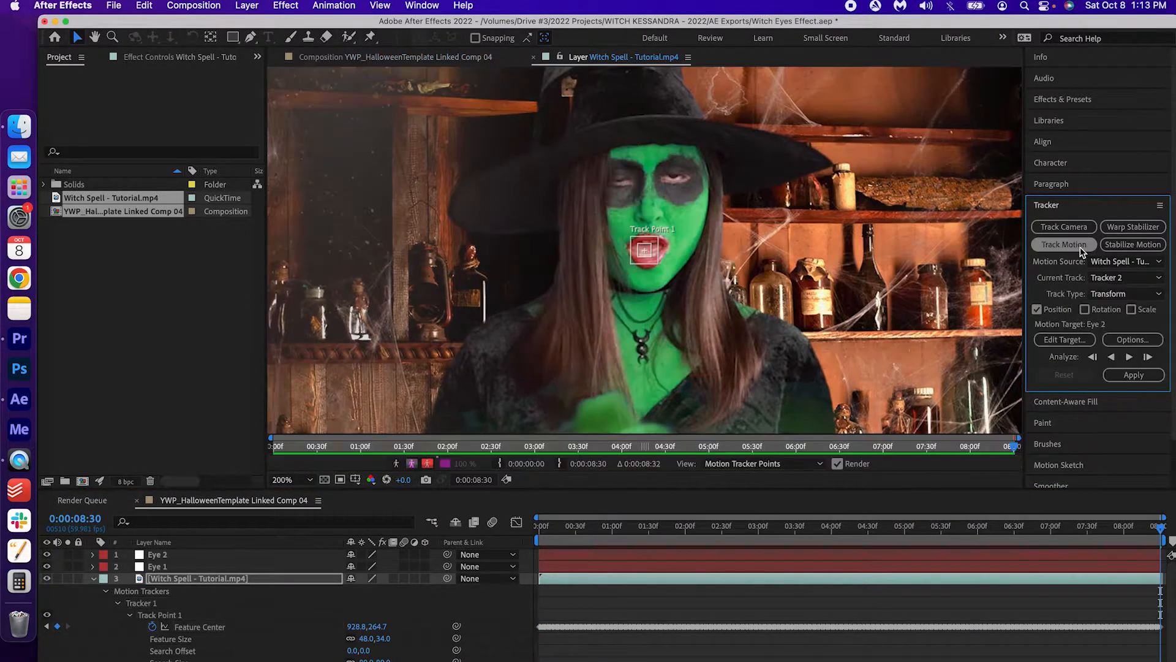
left_click_drag(649, 254, 682, 184)
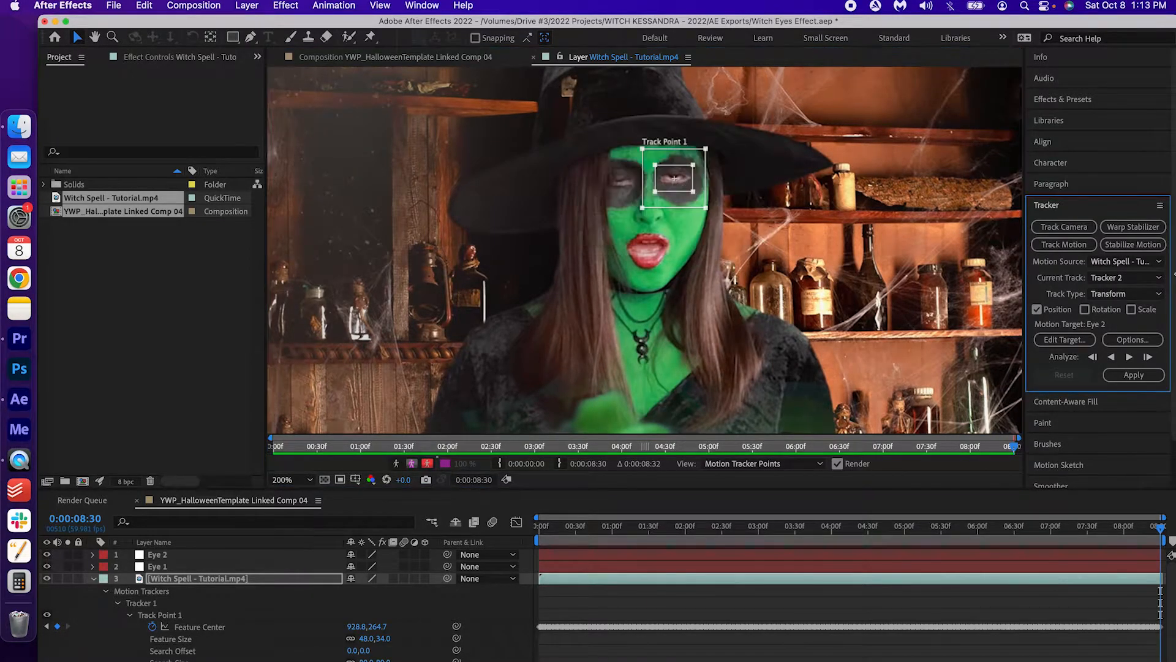
Choose the Eye 2 layer as the motion target of Tracker 2.
left_click(1065, 339)
left_click(739, 305)
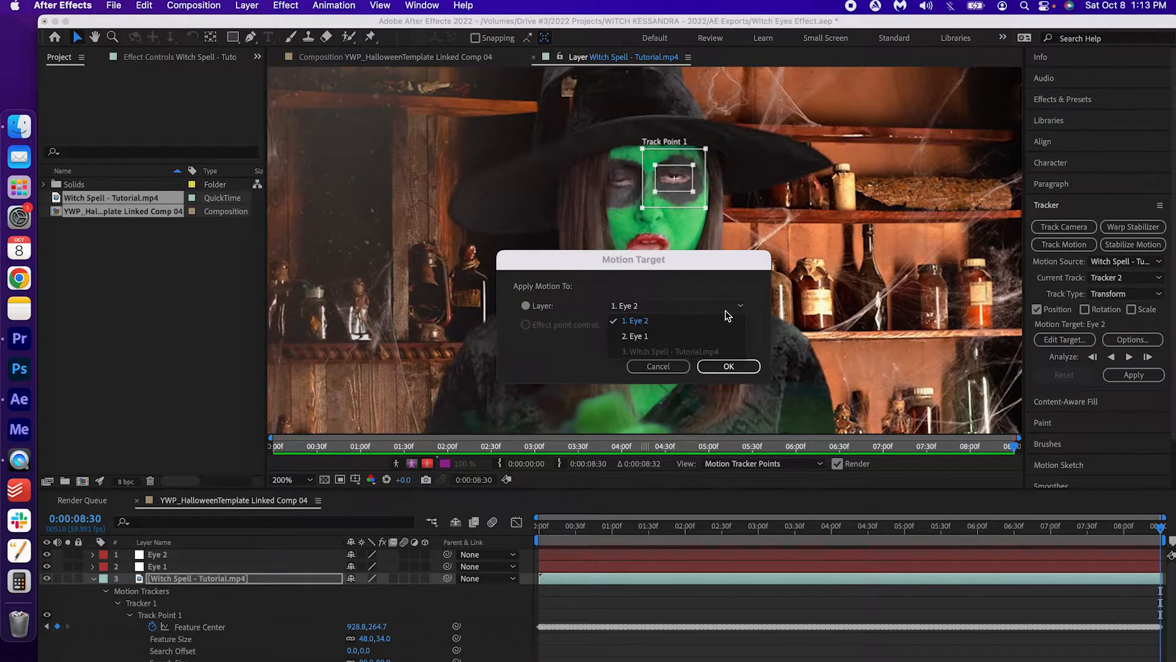
left_click(728, 317)
Analyze the second eye's motion through the clip and apply it to Eye 2 in X and Y.
left_click(1129, 356)
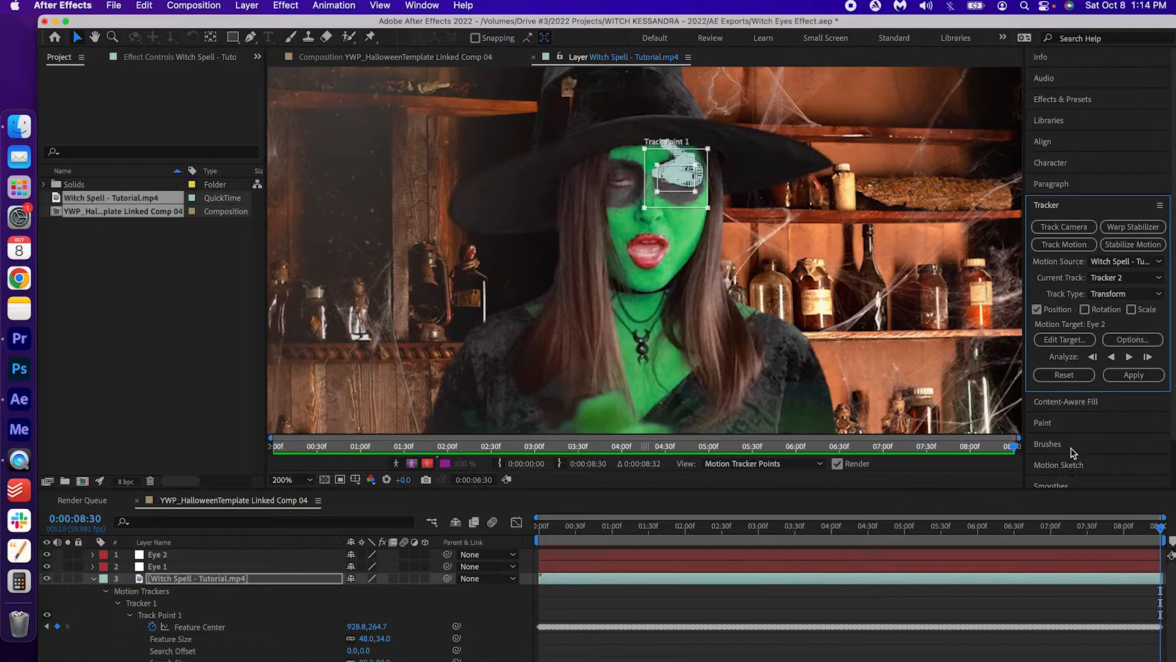
left_click(1064, 340)
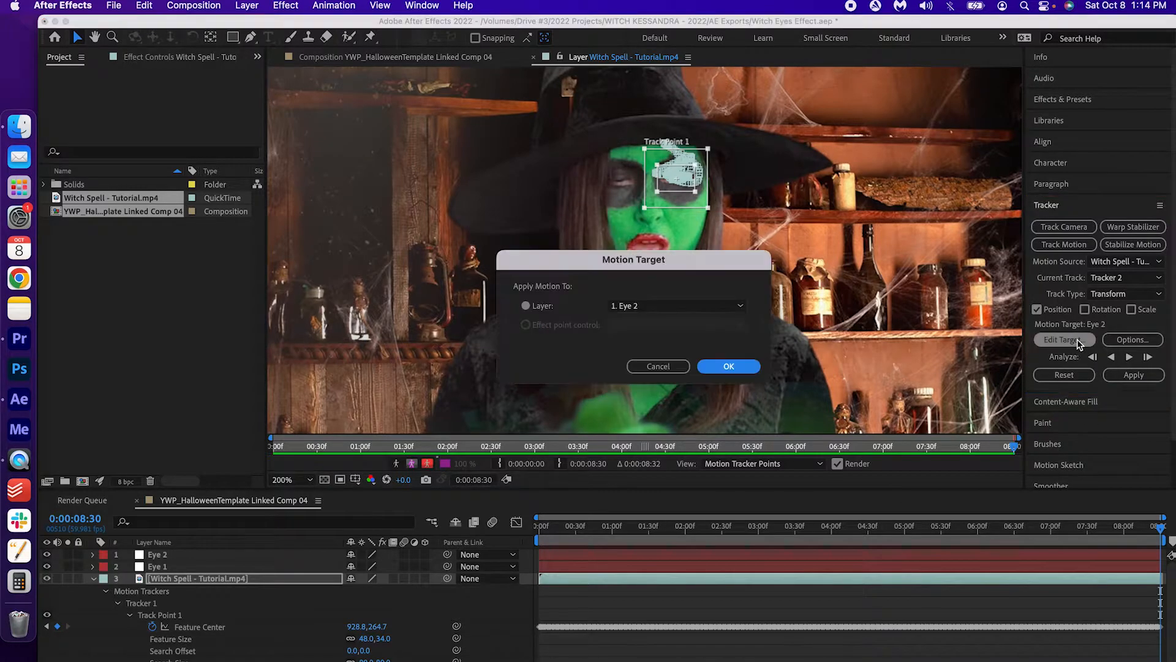
left_click(659, 366)
left_click(1144, 376)
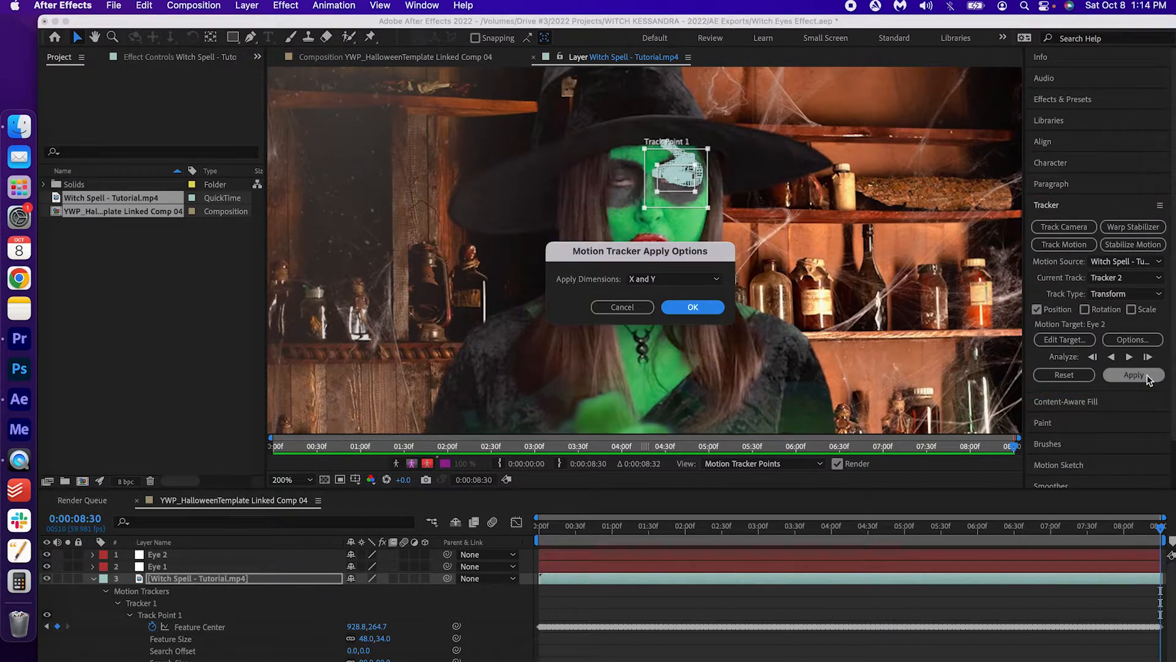
left_click(707, 307)
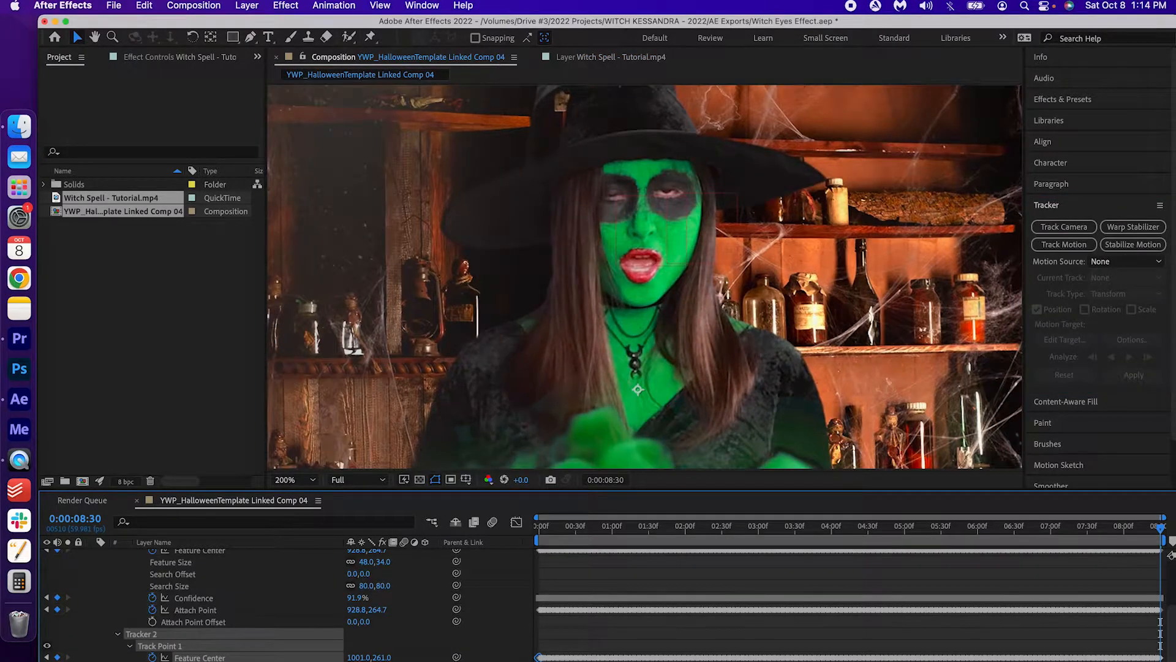
Collapse the tracker properties of the Witch Spell - Tutorial.mp4 layer and deselect it.
scroll(97, 583, "up", 10)
left_click(93, 578)
left_click(169, 627)
Add a white solid layer named "Eye 1 Glow" to the composition.
scroll(642, 276, "up", 1)
left_click_drag(642, 276, 647, 349)
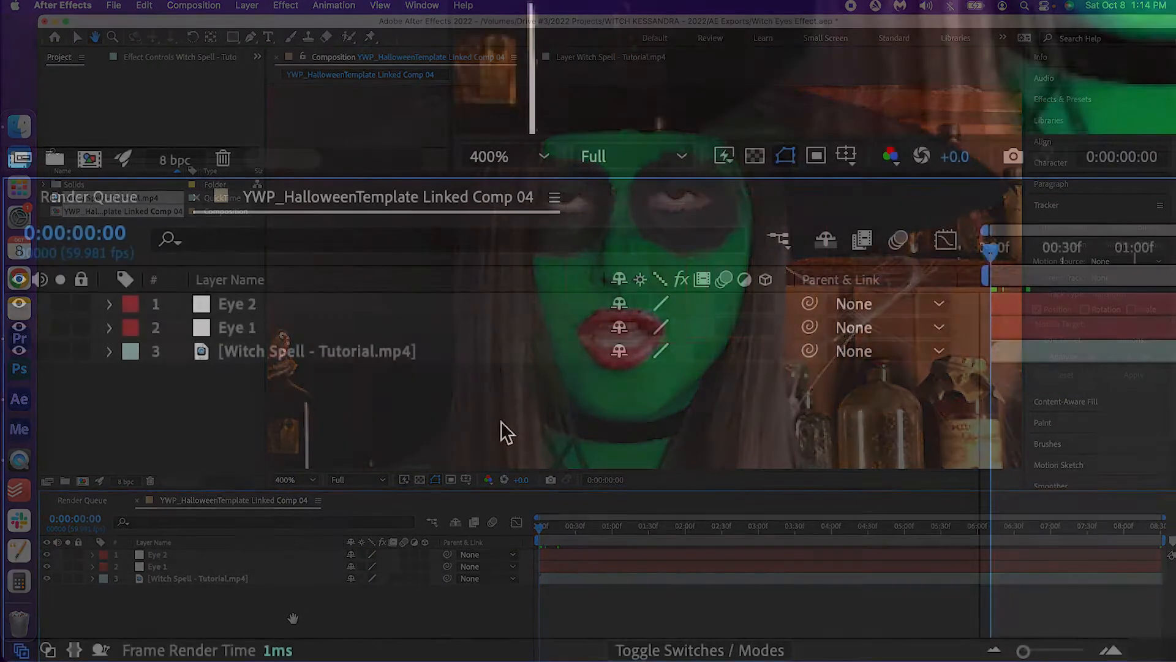
right_click(290, 614)
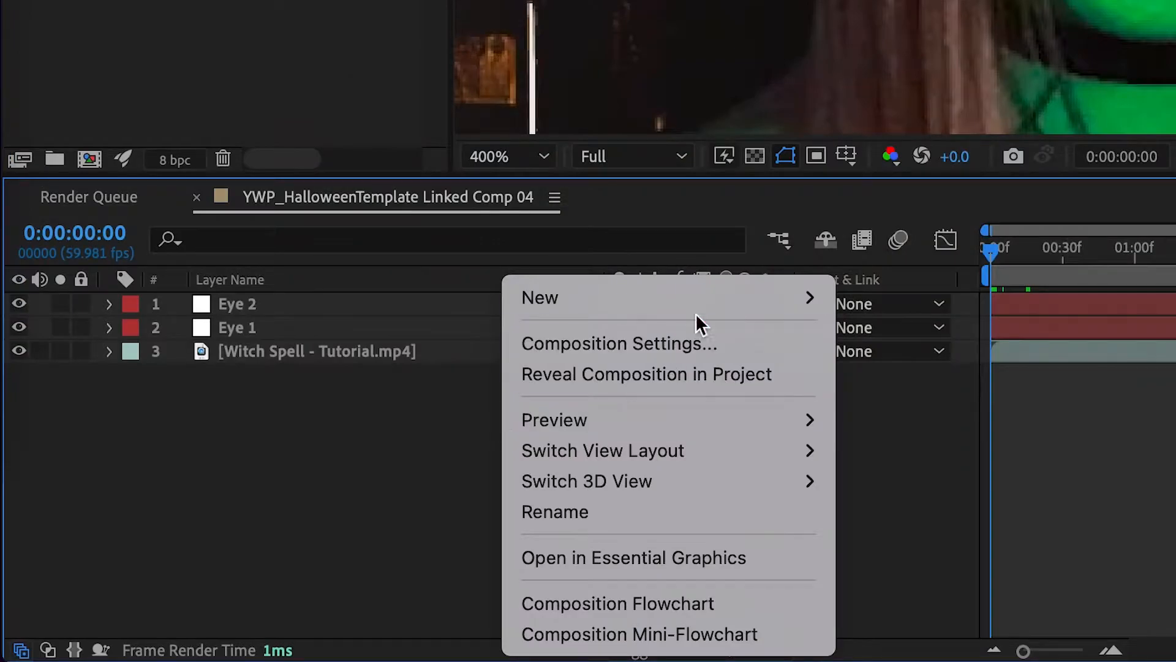
mouse_move(706, 295)
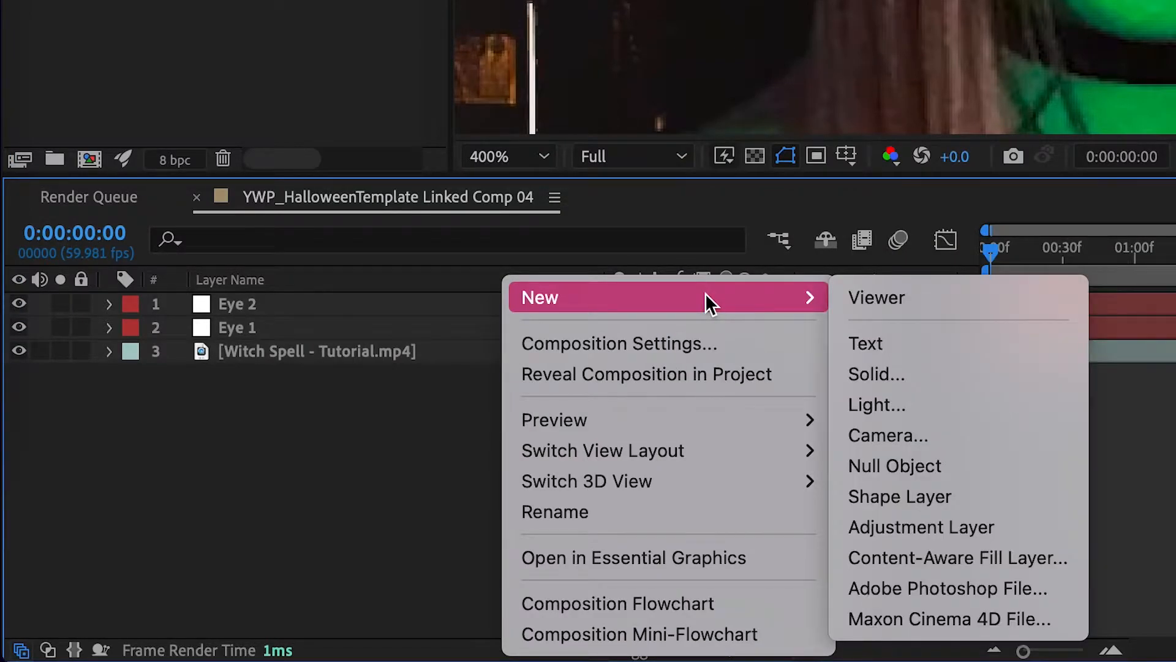
left_click(931, 374)
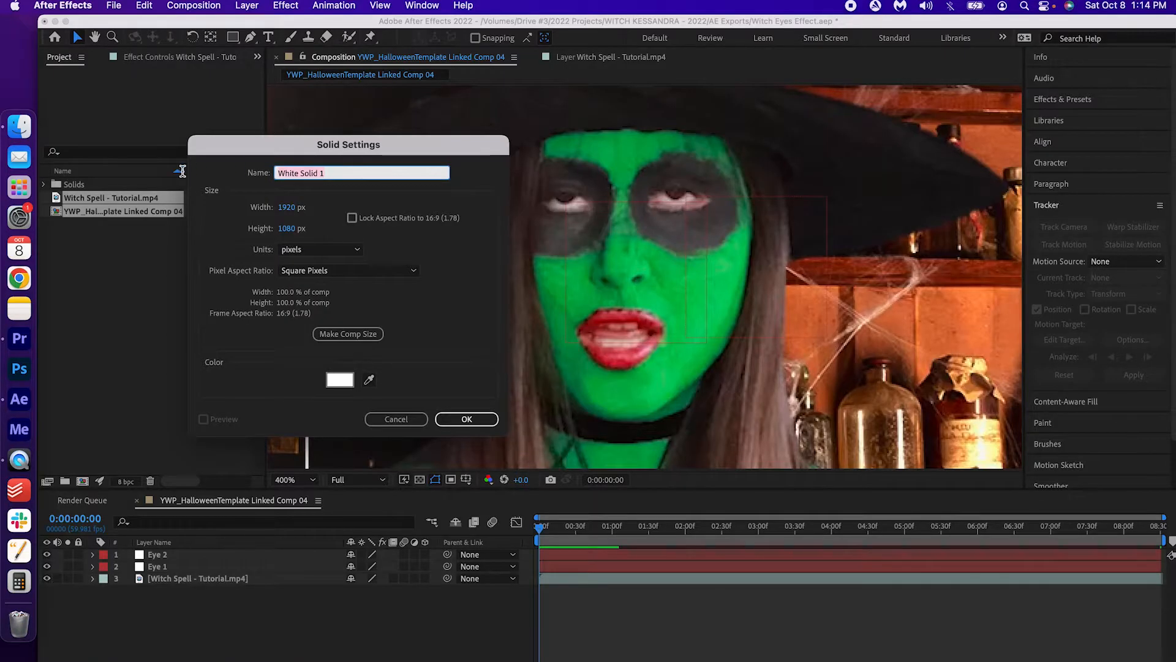
type("Eye 1 Glow")
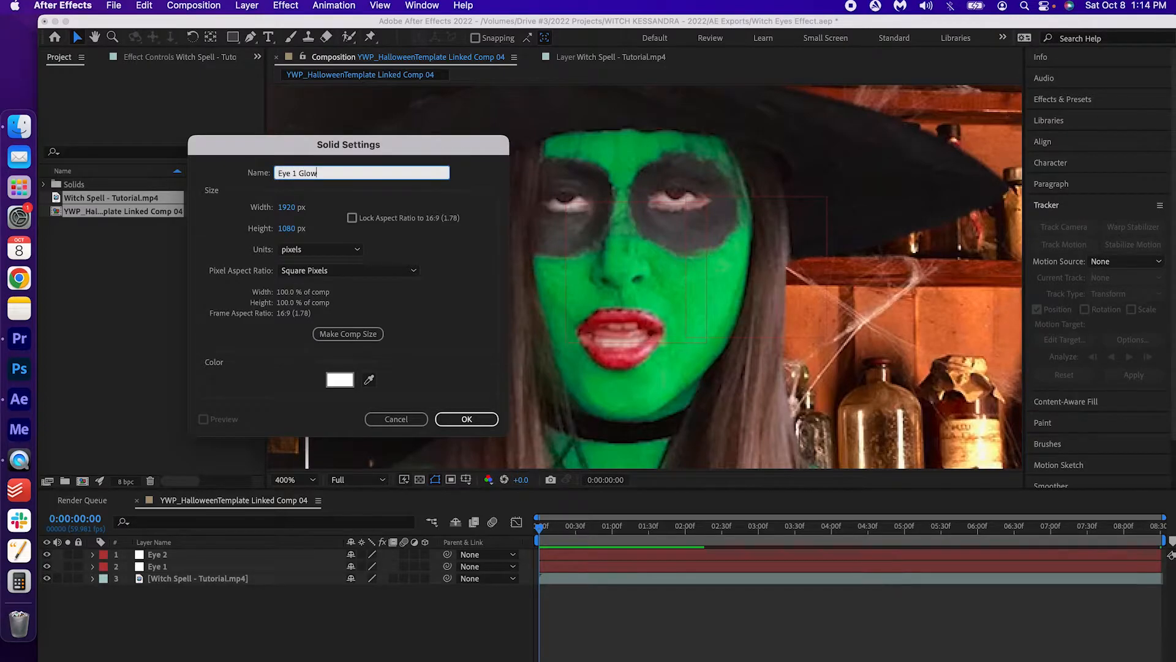
key("Return")
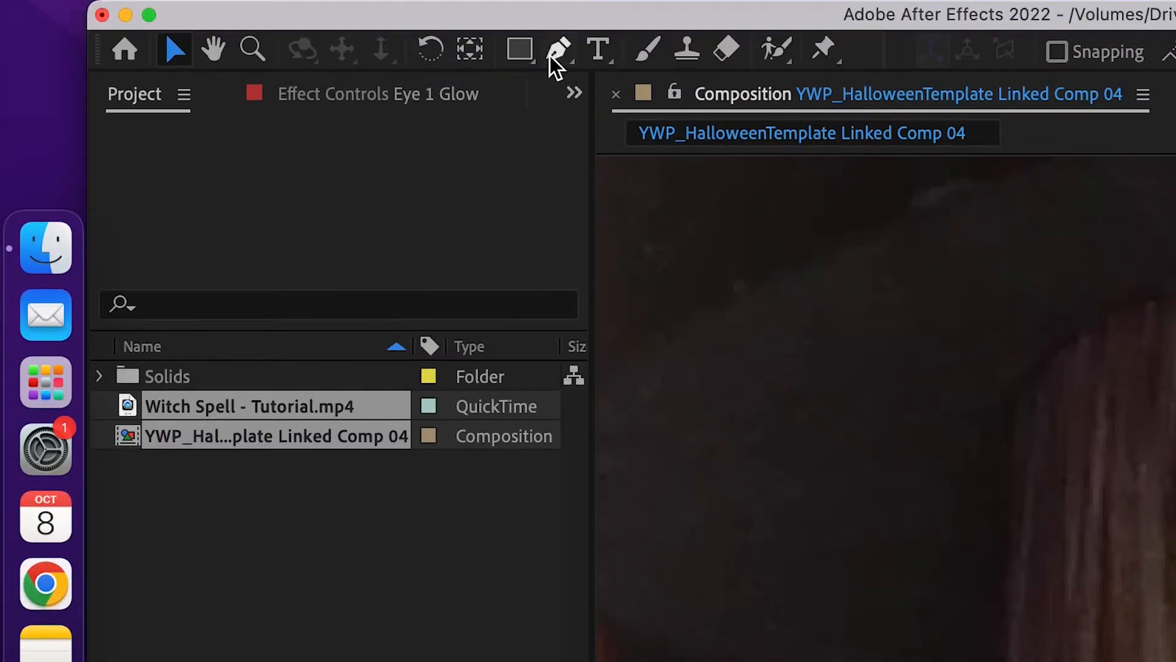
Draw a closed, curved Pen mask on Eye 1 Glow around the eye on the left of the image and refine its inner corner.
left_click(559, 51)
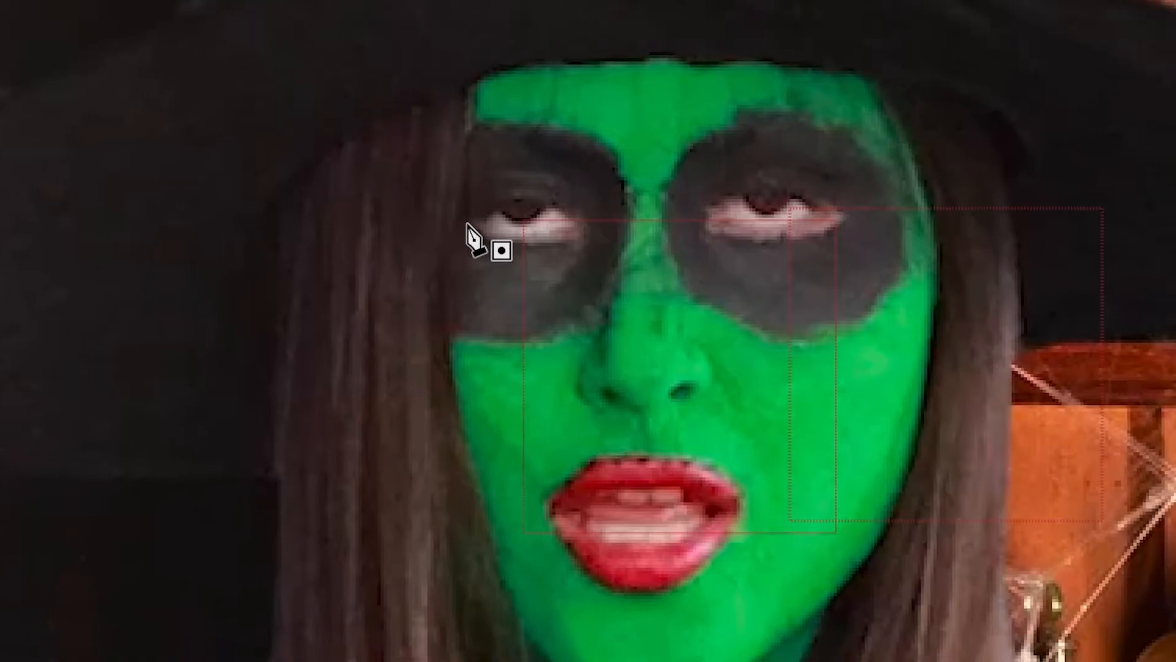
left_click(461, 221)
left_click_drag(525, 197, 557, 197)
left_click(596, 233)
left_click_drag(531, 248, 494, 250)
left_click(460, 221)
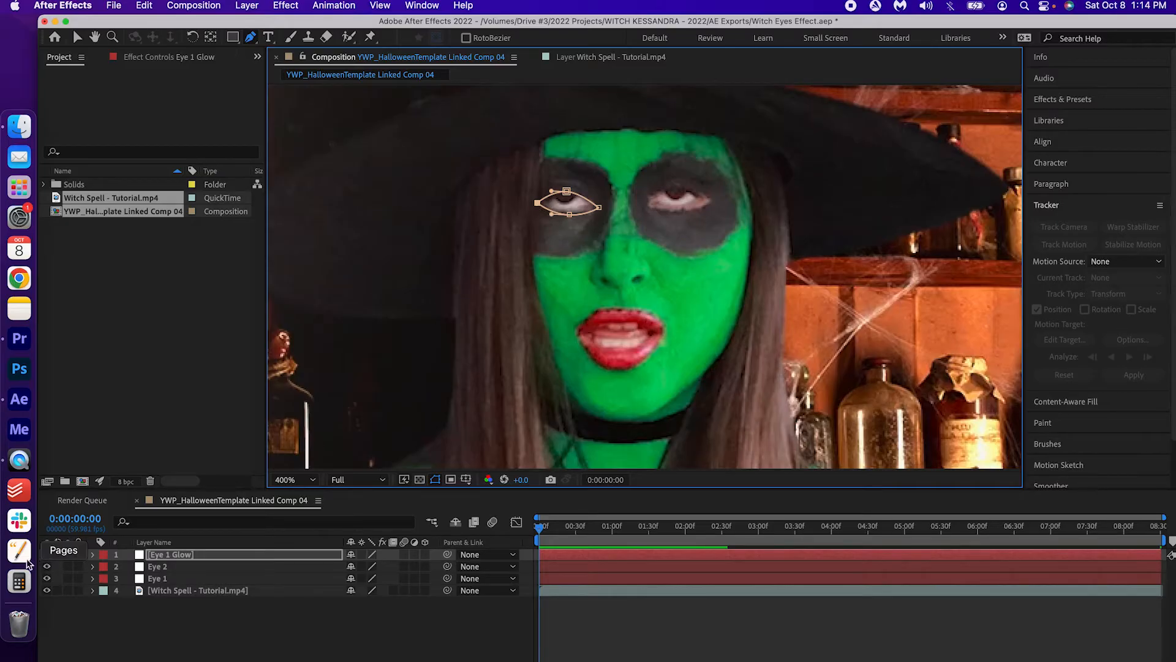
left_click_drag(599, 208, 601, 204)
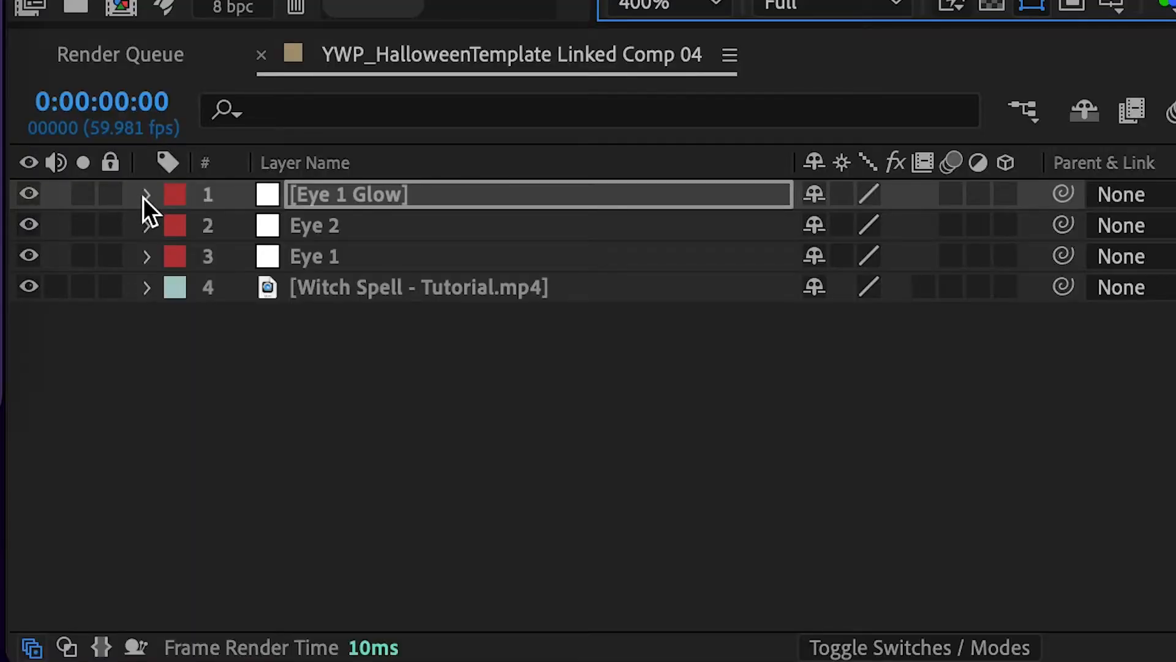
Set the Mask Feather of Mask 1 on the Eye 1 Glow layer to 10 pixels.
left_click(93, 554)
left_click(180, 228)
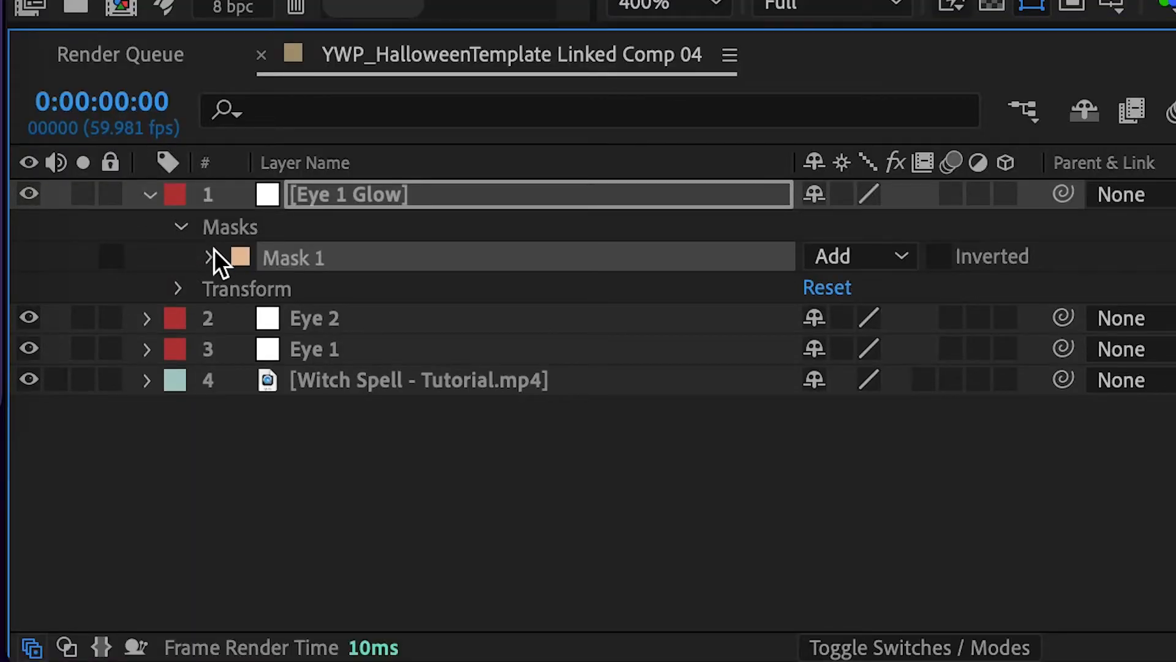
left_click(212, 256)
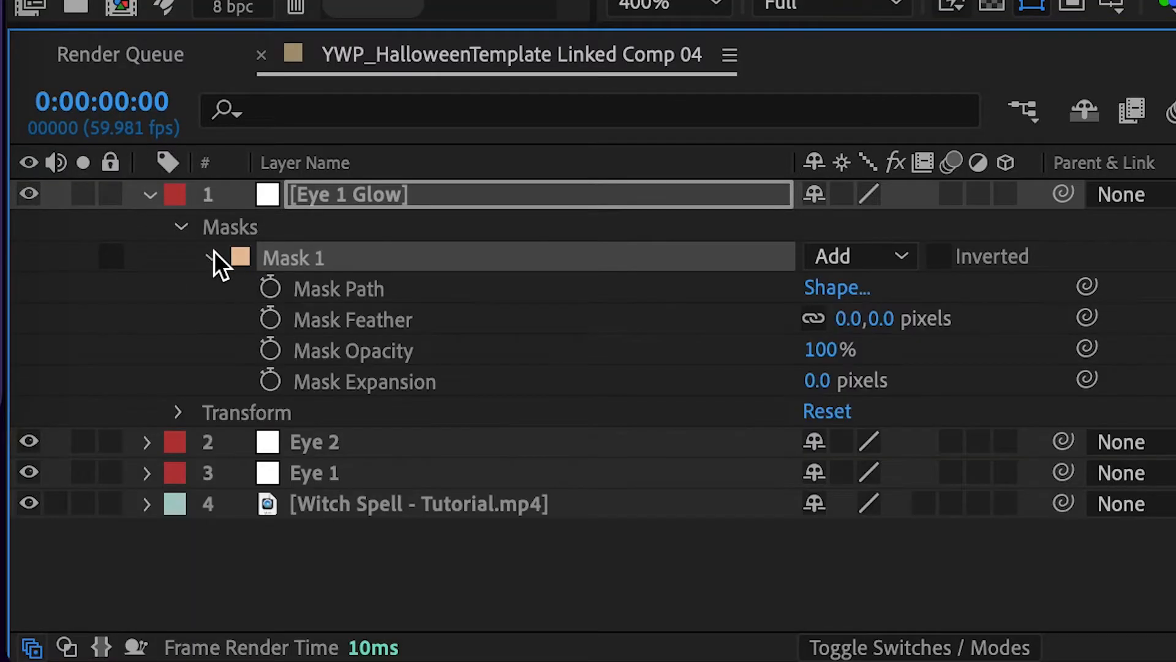
left_click(855, 319)
type("10")
key("Return")
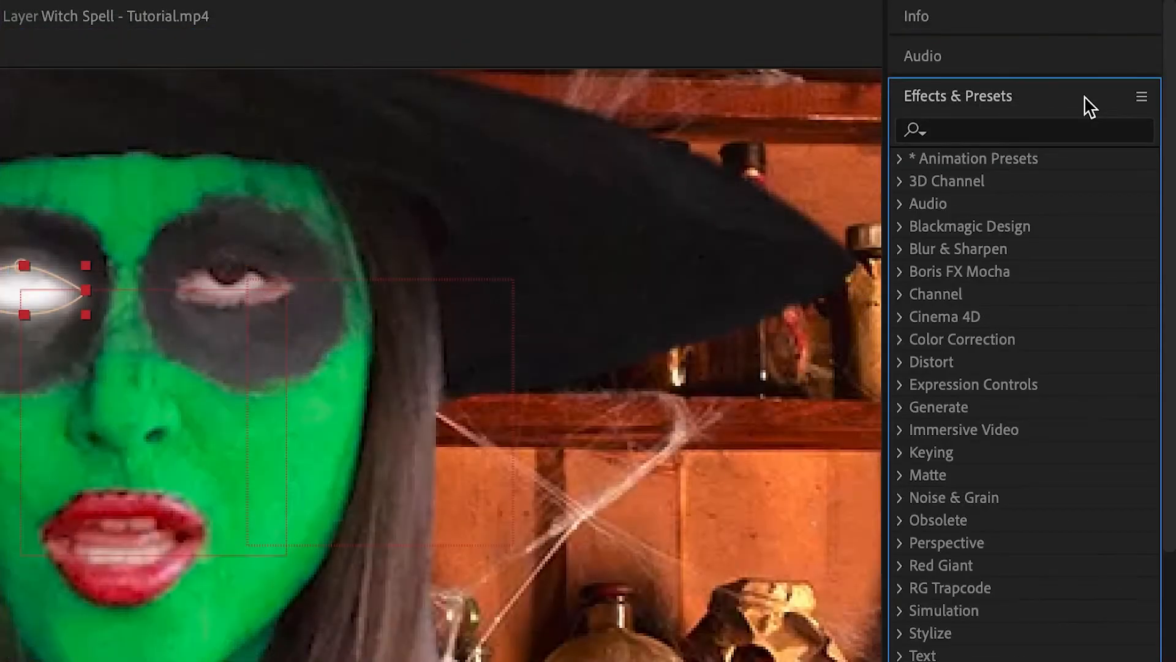
Apply the Stylize Glow effect to the Eye 1 Glow layer and set its Glow Radius to 35.
left_click(1046, 135)
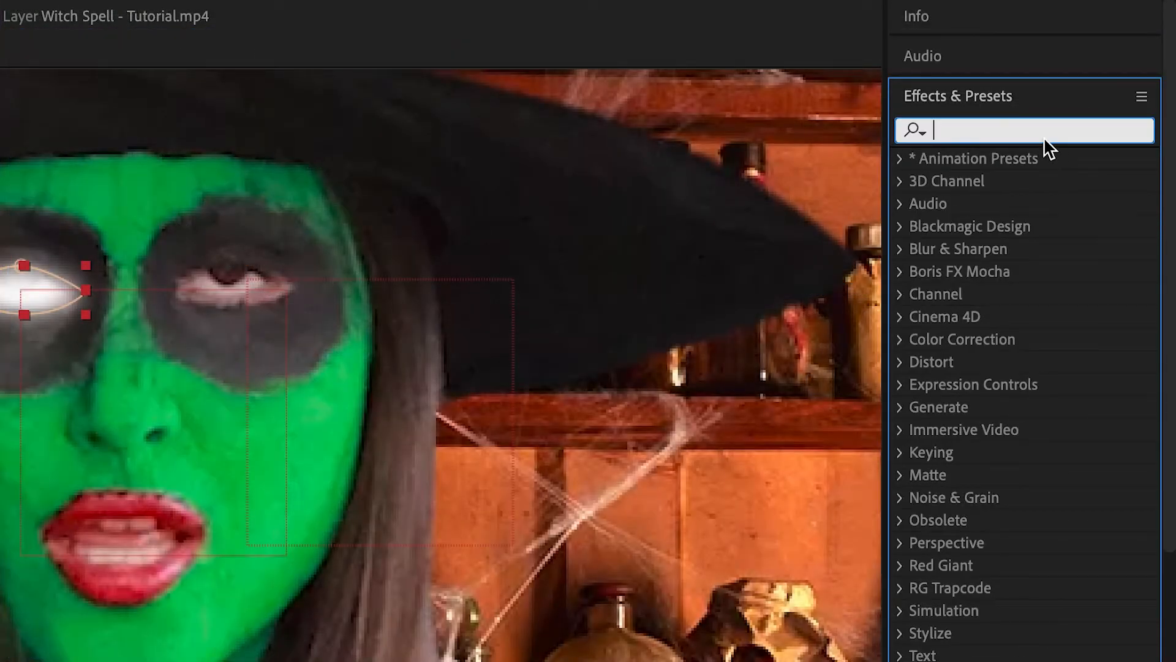
type("glow")
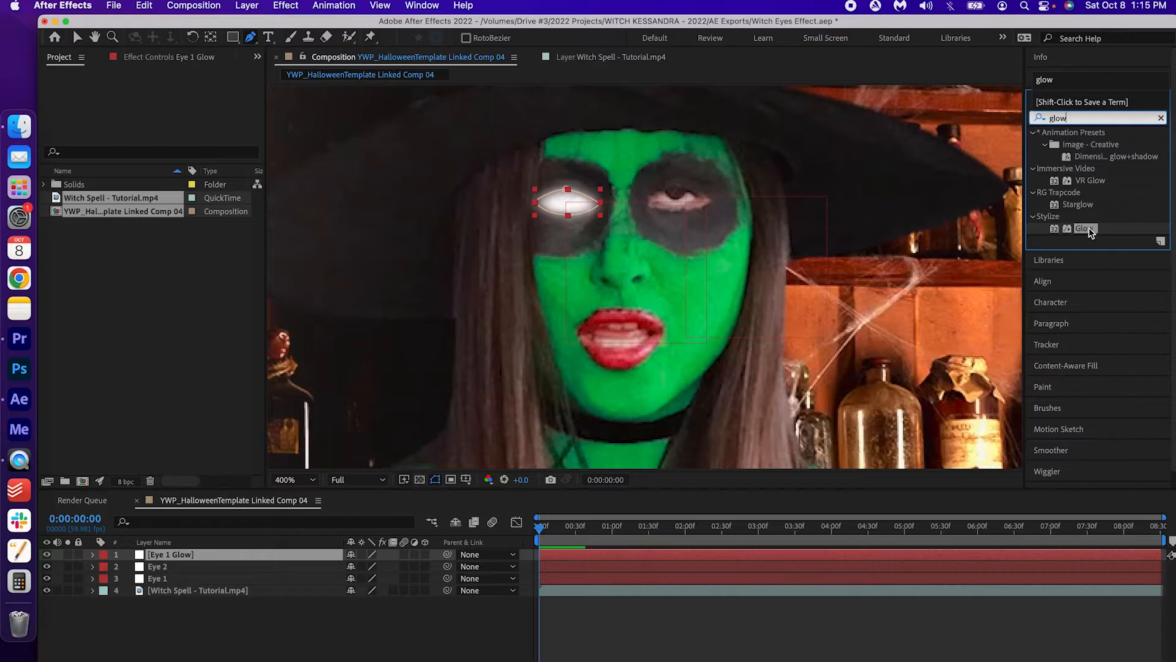
double_click(1088, 229)
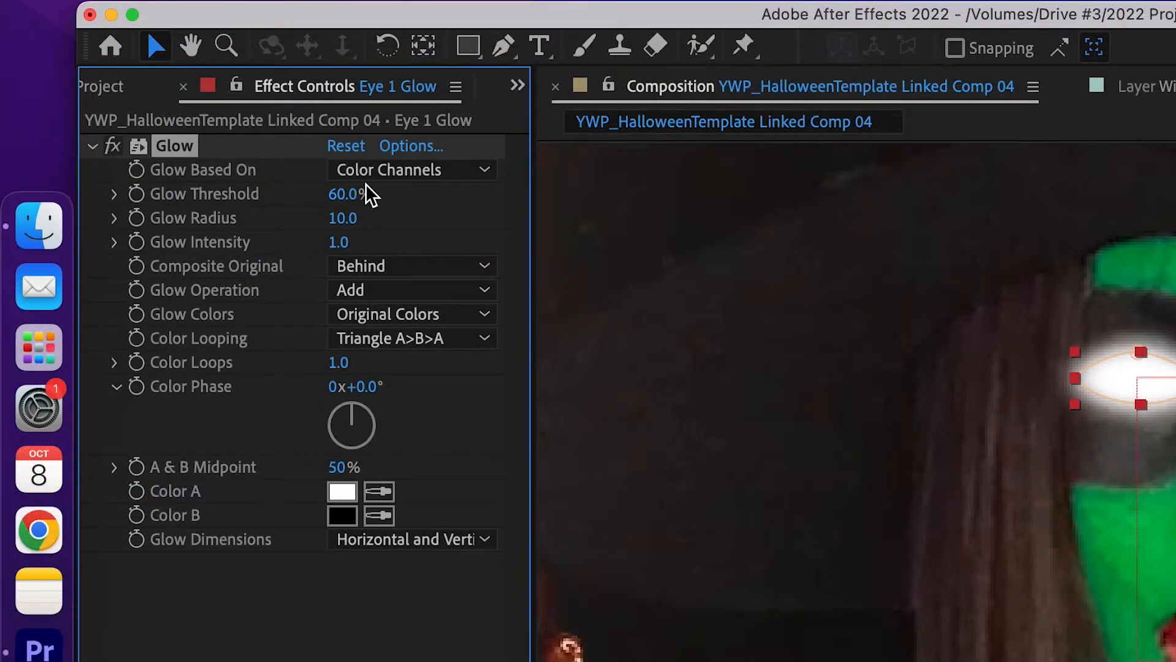
left_click(342, 217)
type("35")
key("Return")
left_click(241, 648)
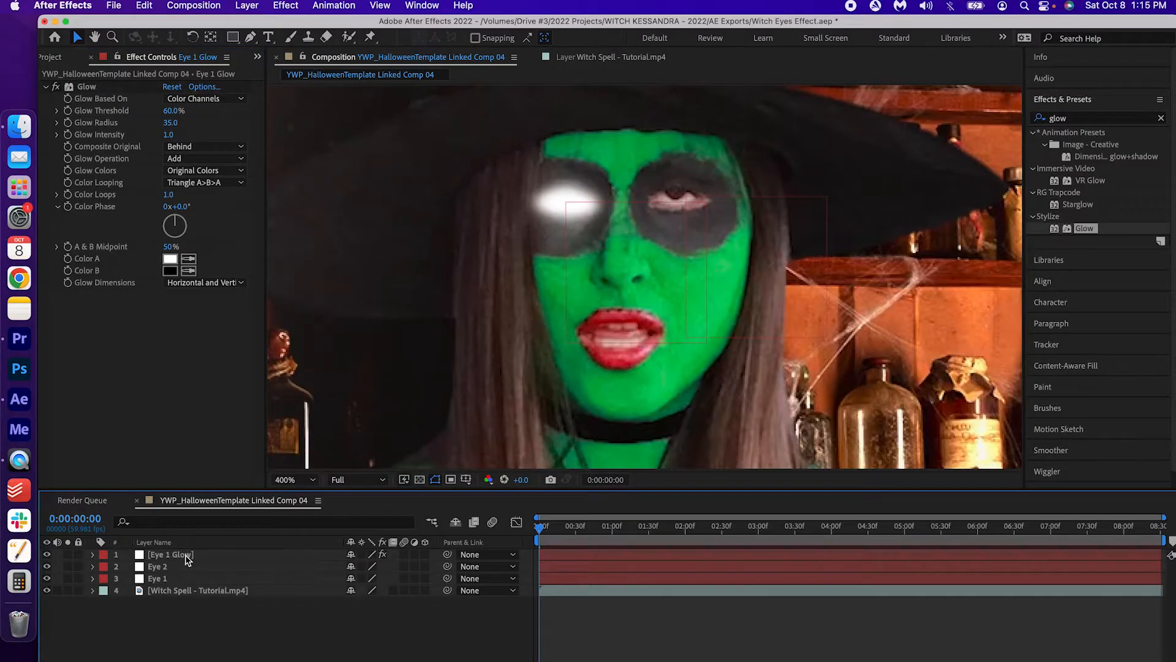
Reshape the path of Mask 1 on Eye 1 Glow so it covers the eye slightly wider, then collapse the layer's properties.
left_click(186, 554)
left_click(93, 554)
left_click(105, 566)
left_click(111, 579)
left_click(117, 579)
left_click(149, 578)
left_click(572, 202)
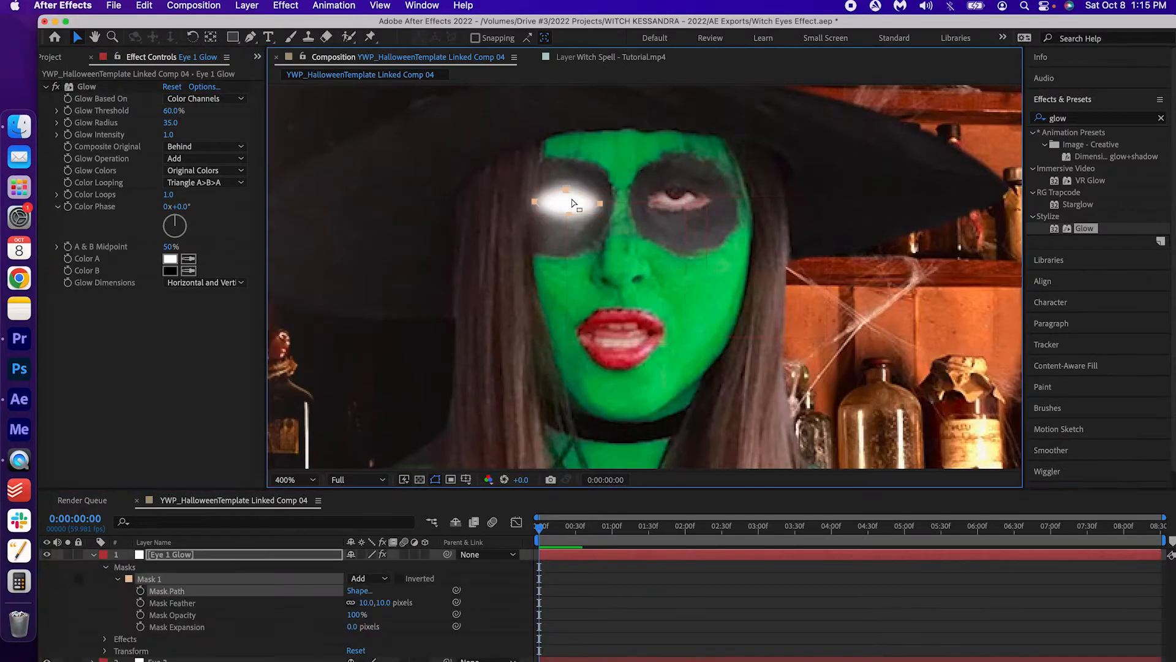
left_click(572, 200)
left_click(204, 603)
left_click_drag(566, 190, 531, 201)
left_click_drag(600, 204, 566, 212)
left_click(93, 554)
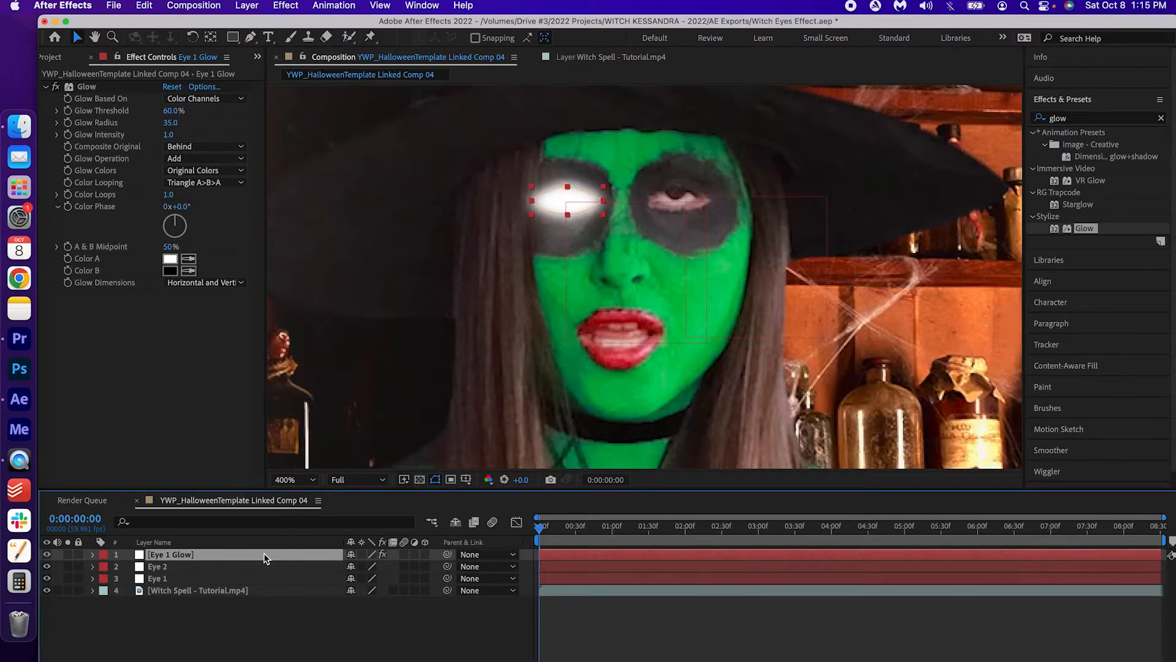
Duplicate the Eye 1 Glow layer and position the copy over the witch's other eye.
key("super+d")
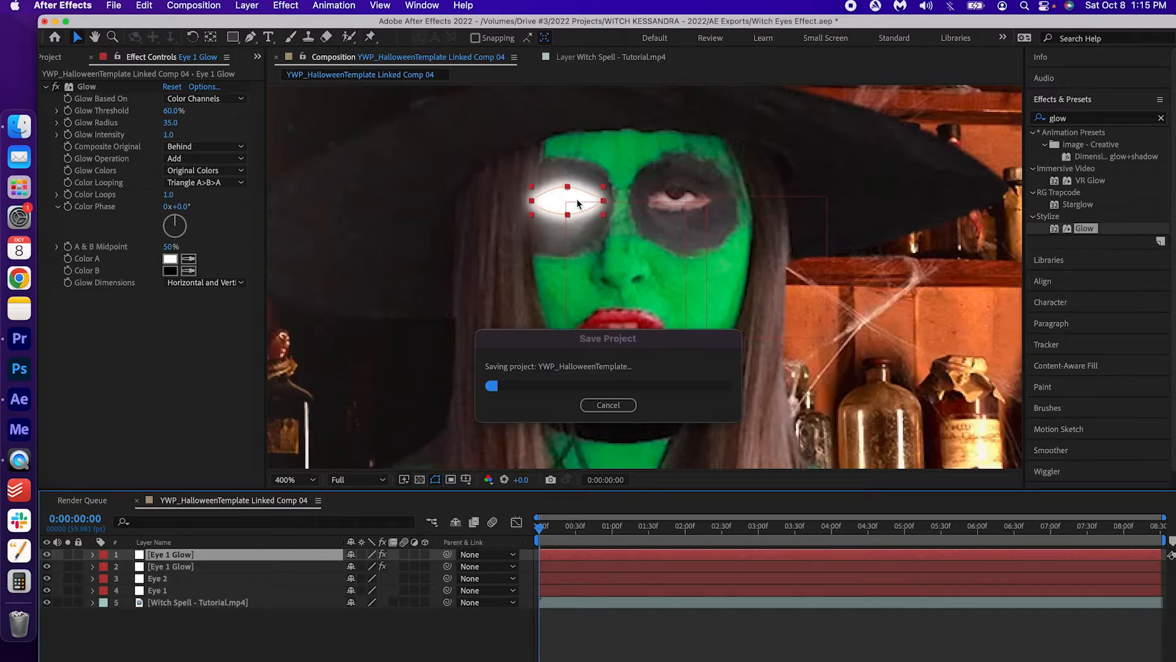
left_click_drag(557, 202, 672, 201)
key("Return")
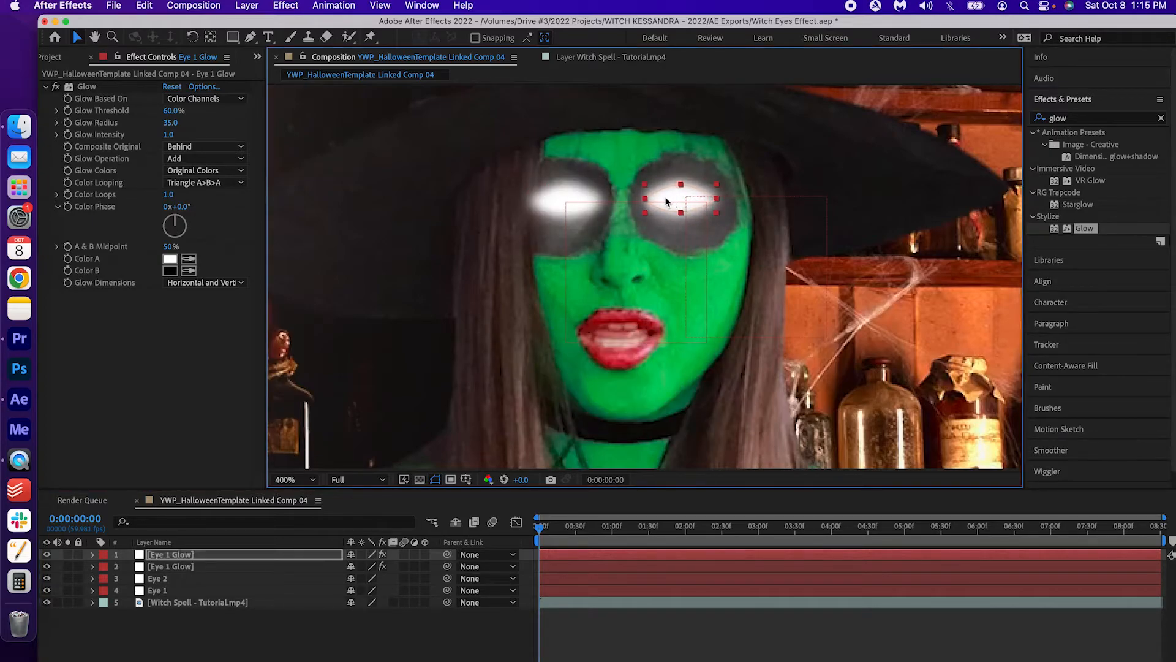
key("Right")
key("Down")
Rename the duplicated glow layer as "Eye 2 Glow".
right_click(234, 562)
left_click(276, 661)
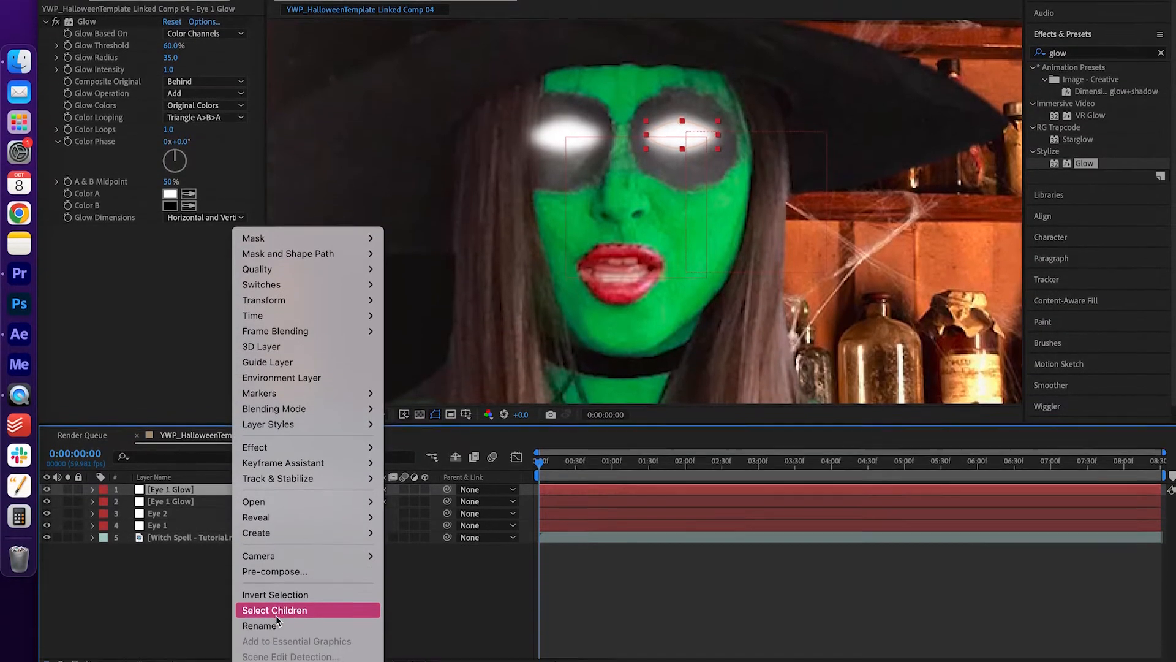
left_click(170, 485)
type("2")
key("Return")
Parent the Eye 1 Glow layer to Eye 1 and the Eye 2 Glow layer to Eye 2.
left_click(241, 495)
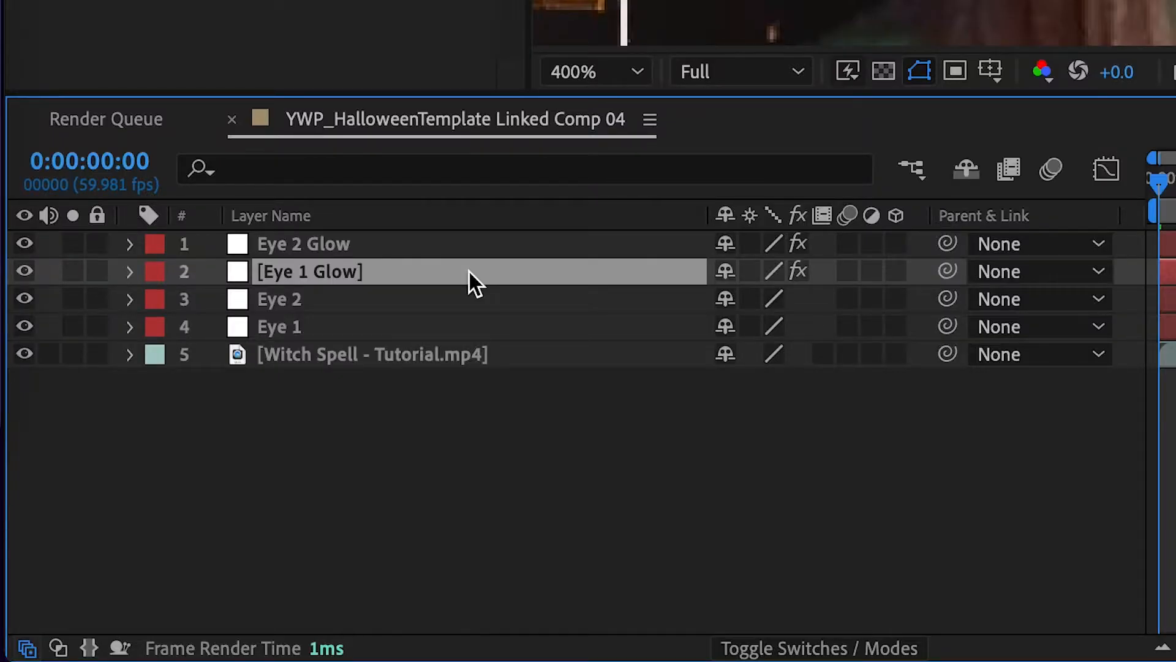
left_click_drag(947, 275, 399, 322)
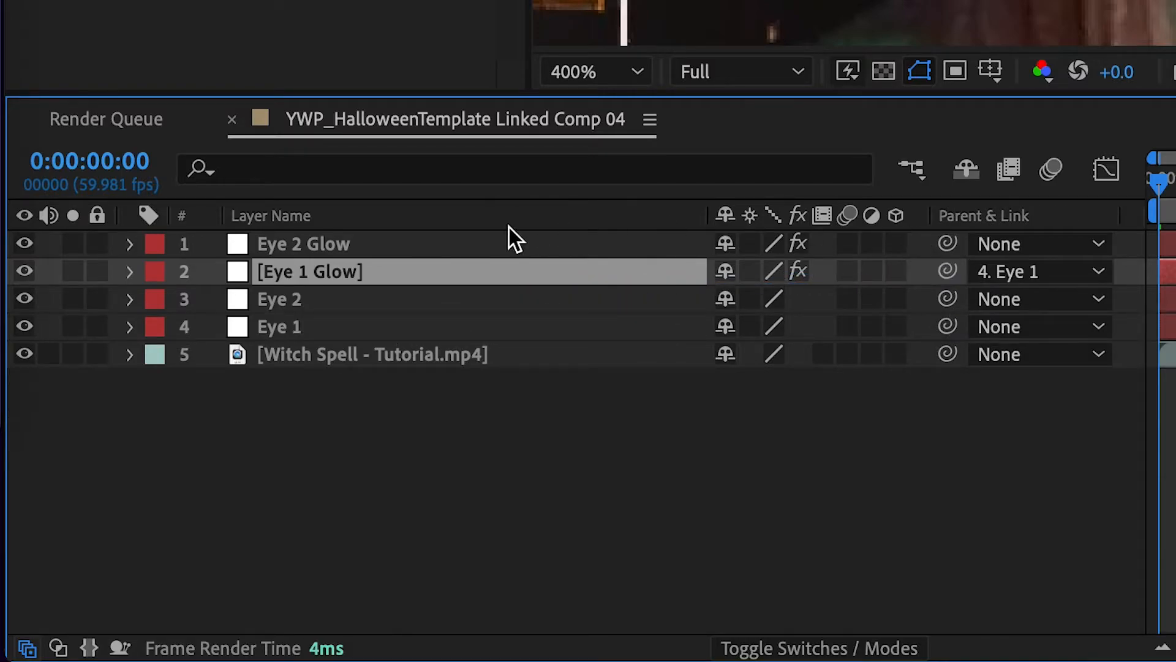
left_click(473, 248)
left_click_drag(948, 244, 418, 301)
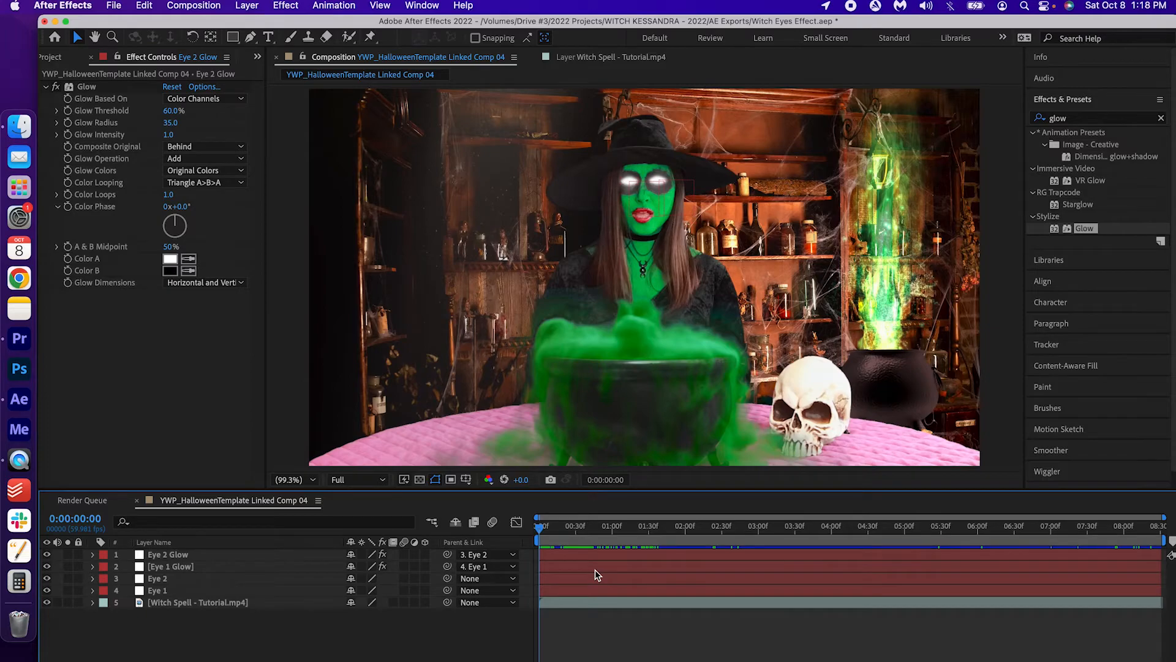
Add 100% Opacity keyframes to both glow layers at 0:00:00:31.
left_click(597, 568)
left_click(597, 555, "shift")
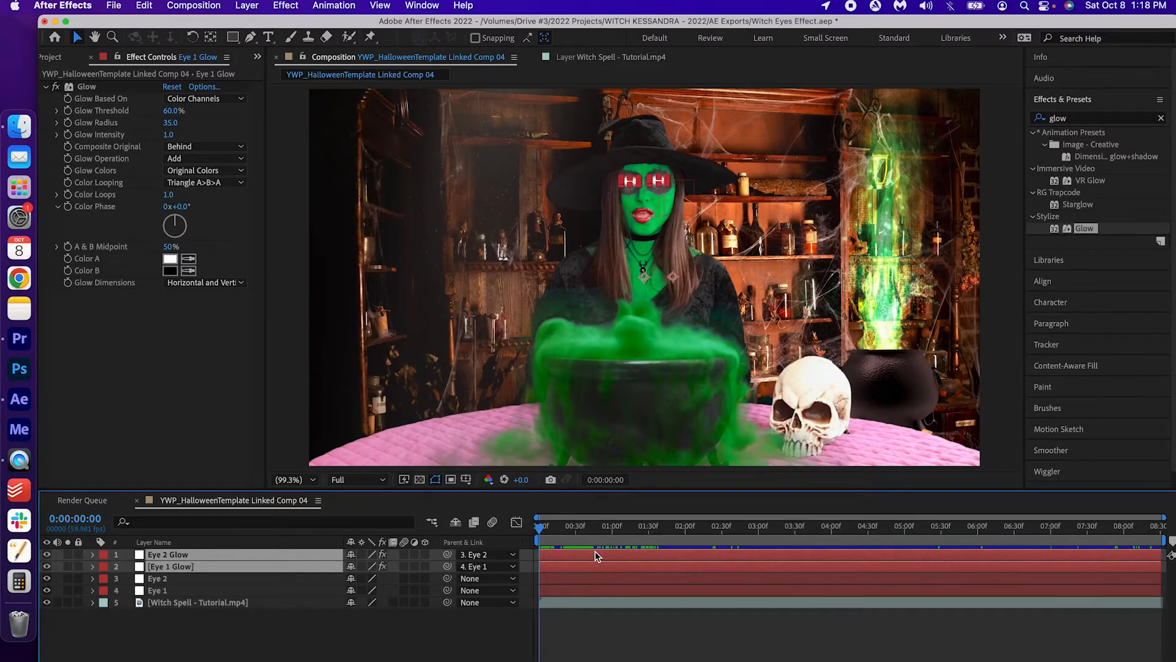
key("t")
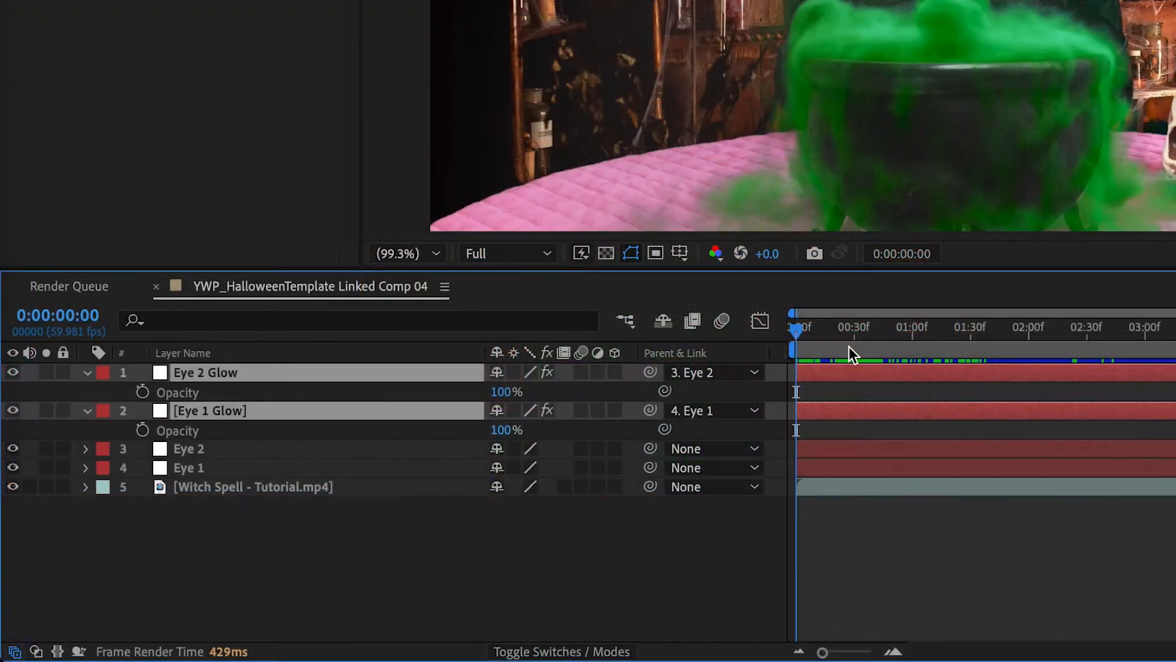
left_click_drag(572, 538, 571, 533)
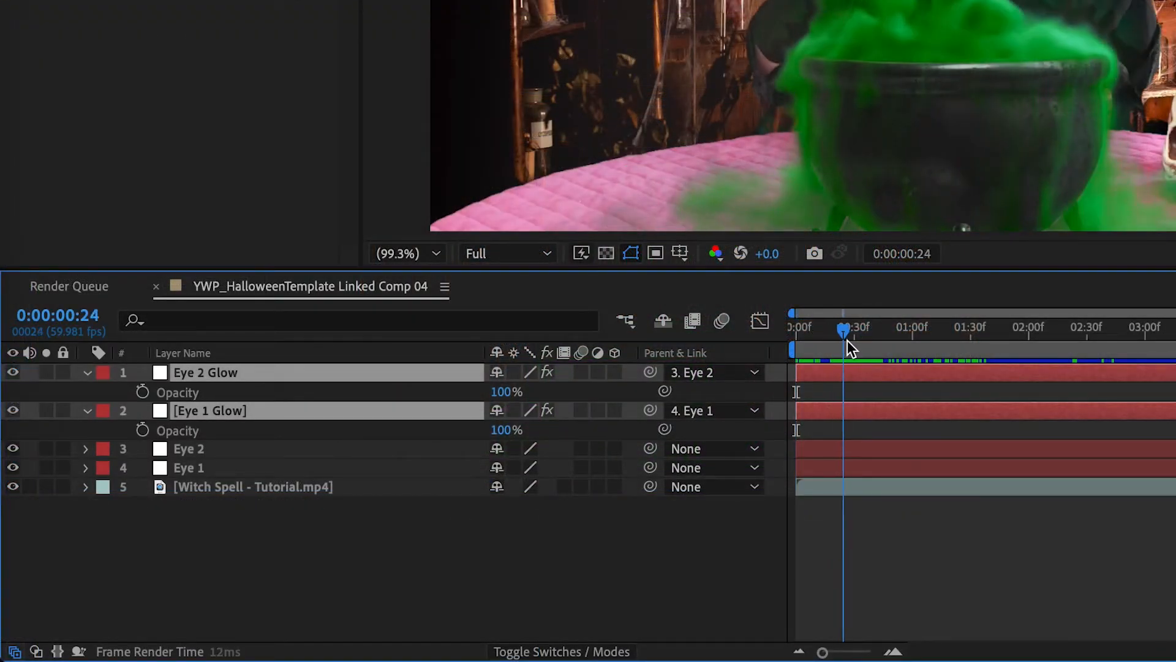
left_click_drag(846, 344, 857, 346)
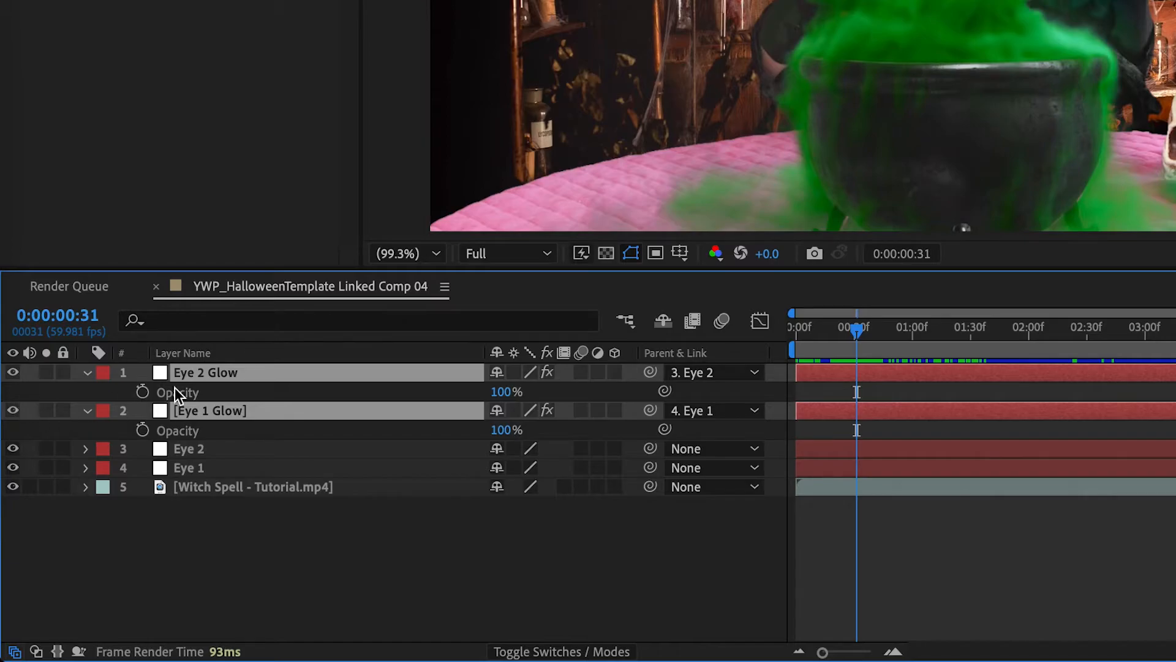
left_click(143, 392)
Set the Opacity of both glow layers to 0% at 0:00:00:00.
left_click_drag(856, 332, 595, 331)
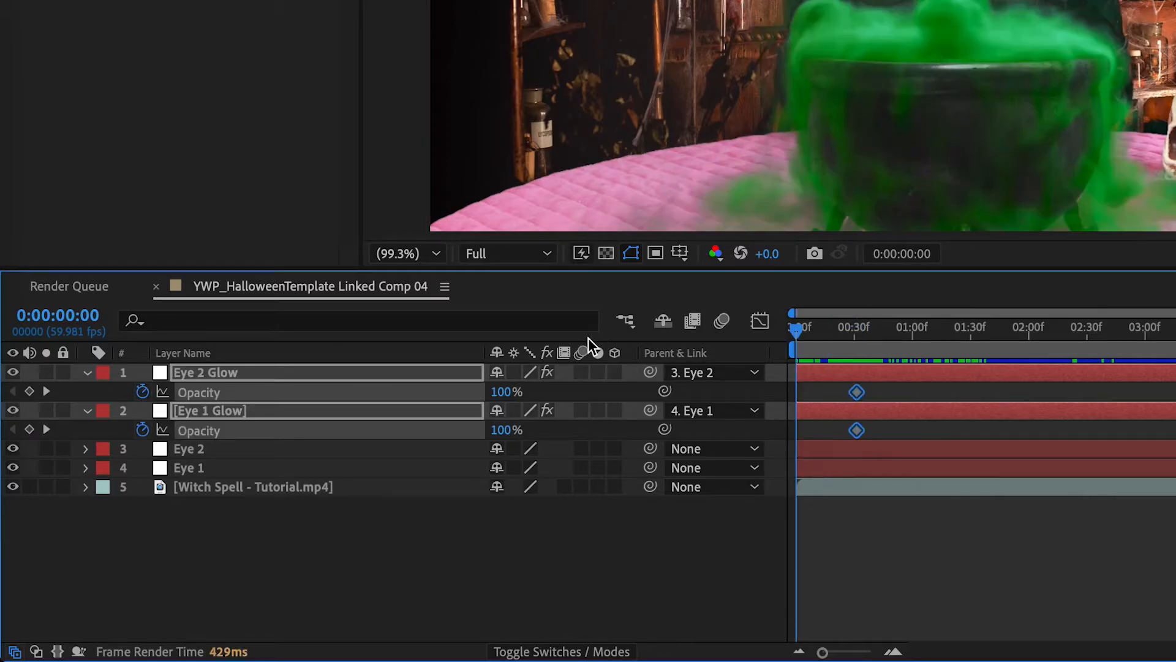
left_click(500, 391)
type("0")
key("Return")
Apply Easy Ease to all Opacity keyframes of both glow layers and deselect them.
left_click_drag(897, 384, 789, 439)
key("F9")
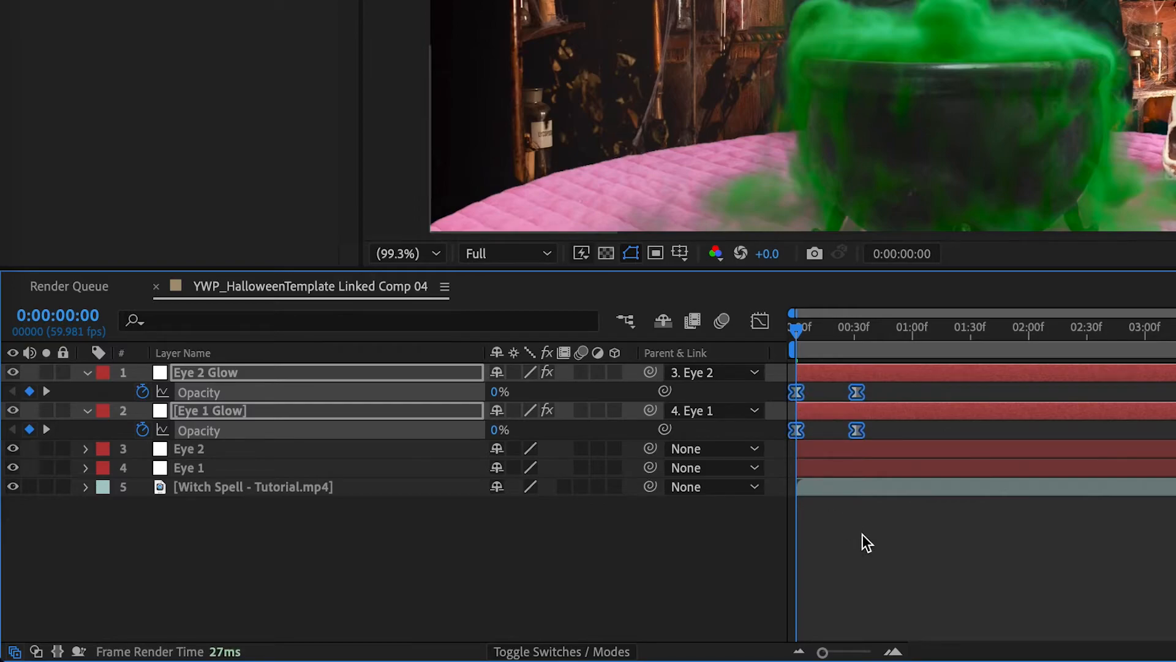
left_click(855, 530)
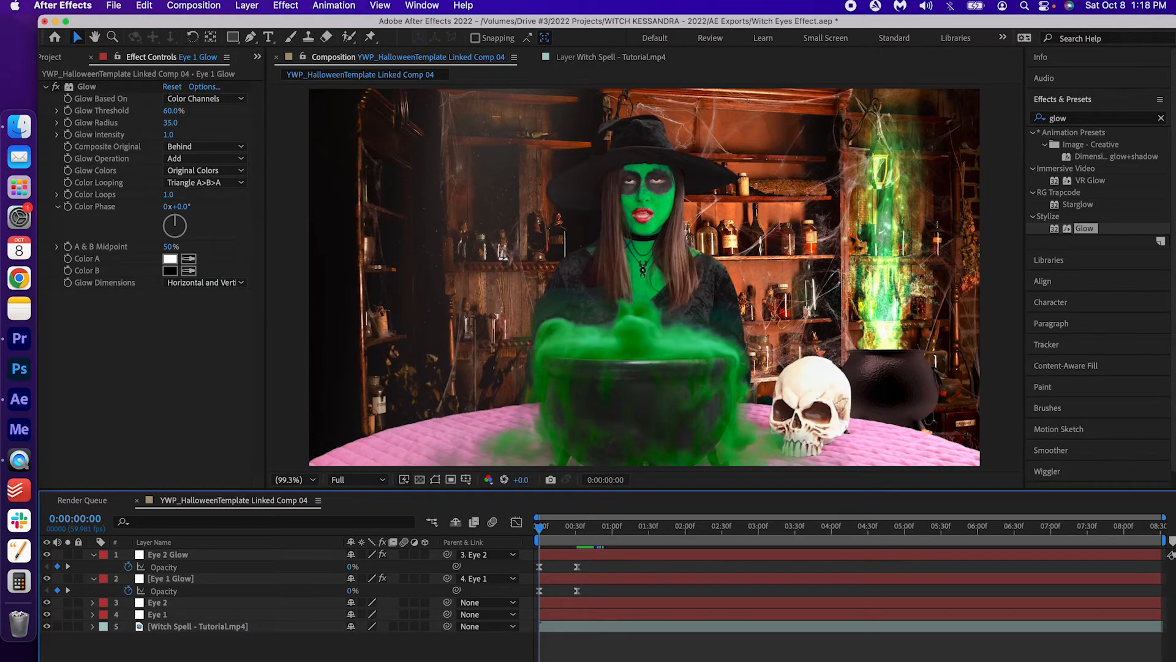